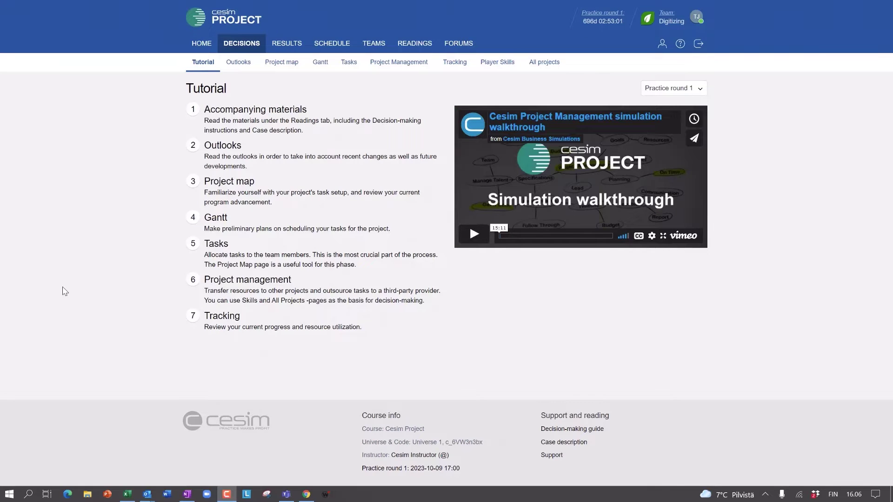
Step: Review the All projects charts for Digitizing, Payment, Internal and Customer, each needing 300 workdays
left_click(542, 67)
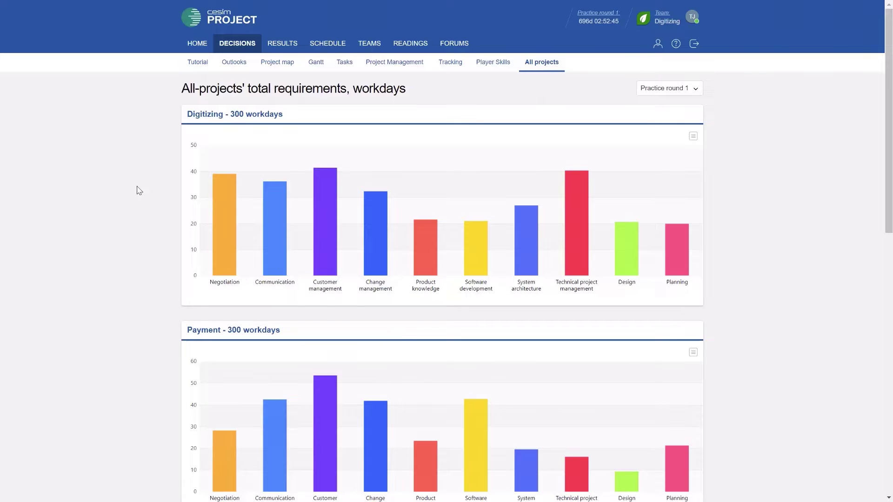
scroll(165, 171, "down", 4)
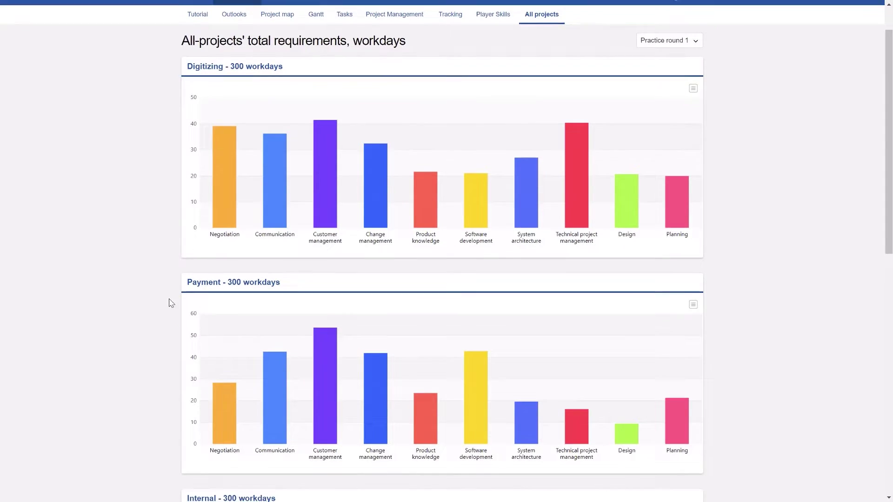
scroll(206, 416, "down", 4)
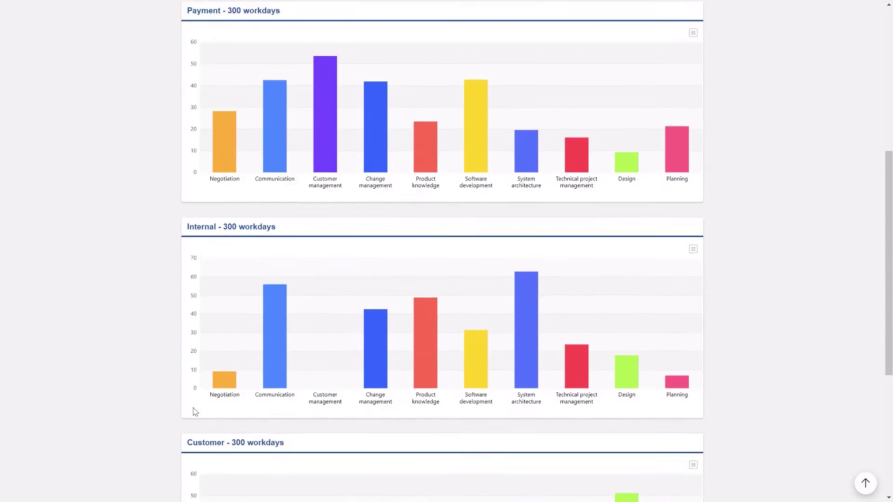
scroll(140, 416, "up", 3)
scroll(141, 416, "up", 5)
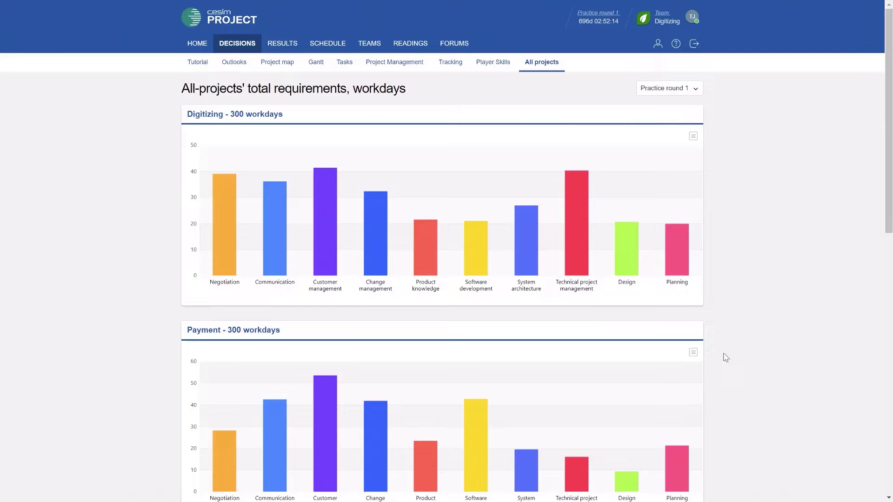
scroll(758, 370, "down", 1)
scroll(761, 370, "down", 8)
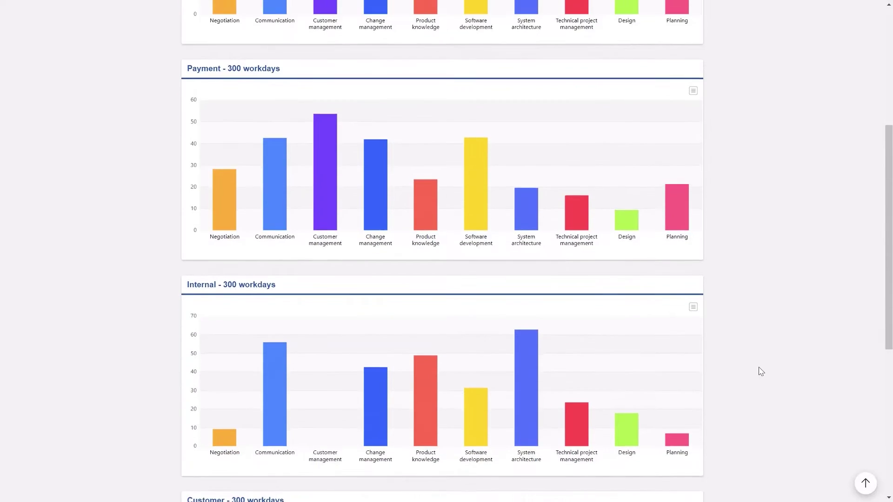
scroll(761, 371, "up", 10)
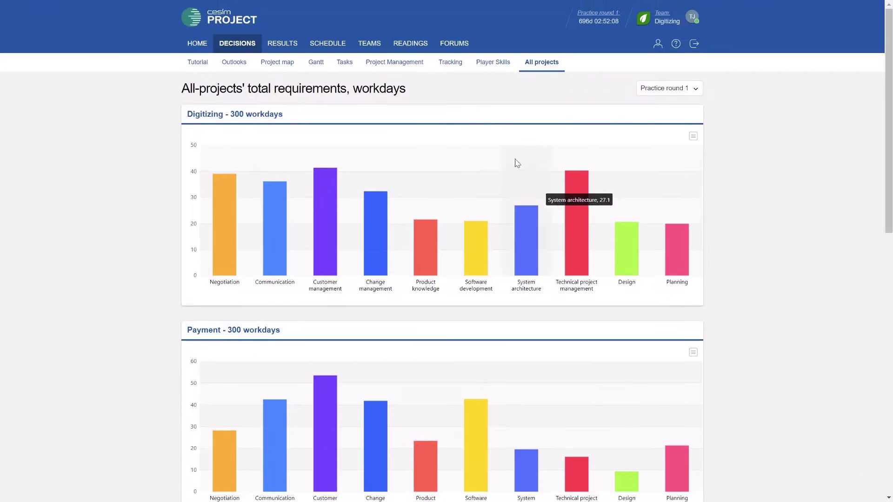
Step: Show Player Skills and chart the fourth team member's skills against the team average
left_click(492, 62)
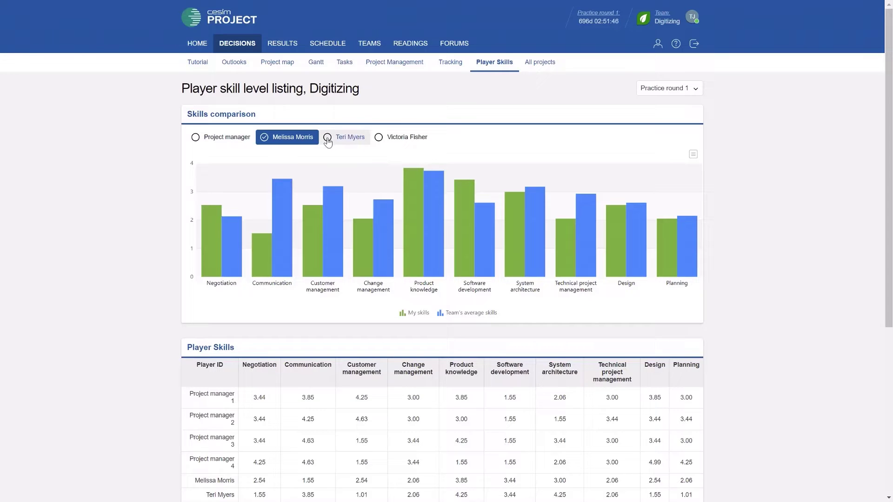
left_click(356, 138)
left_click(380, 138)
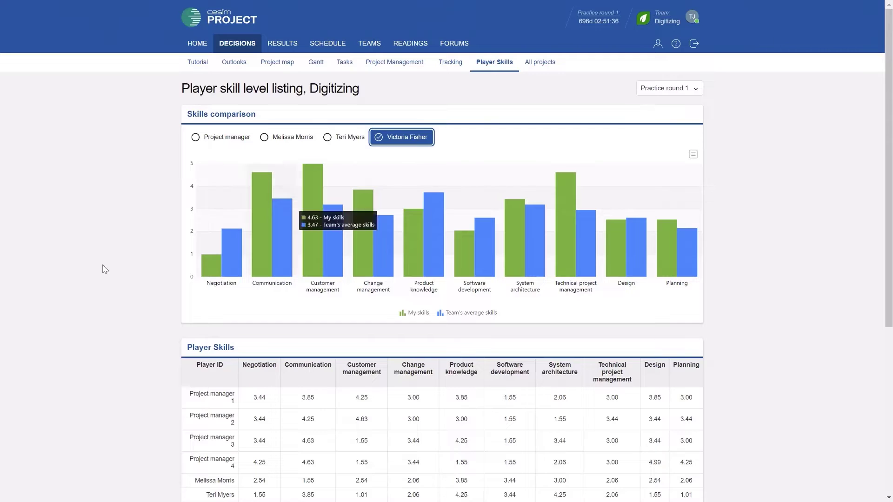
Step: Sort the Player Skills table by Communication, highest scores first
scroll(21, 279, "down", 4)
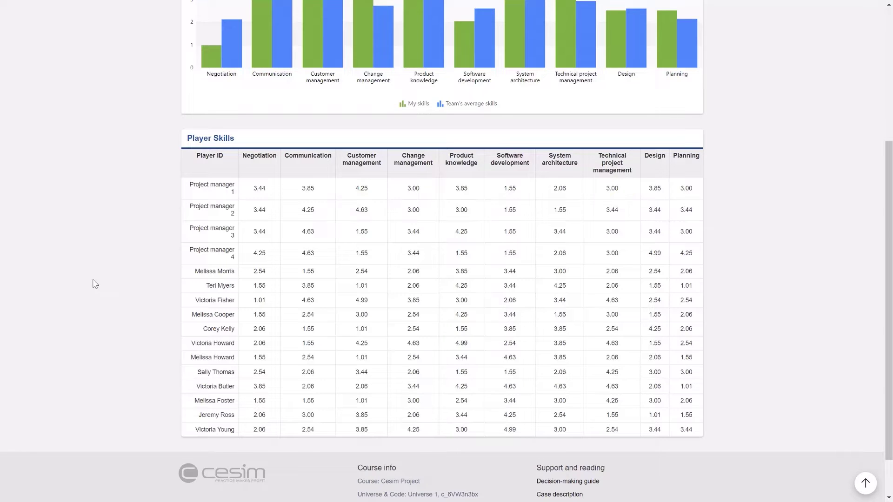
left_click(303, 161)
left_click(304, 161)
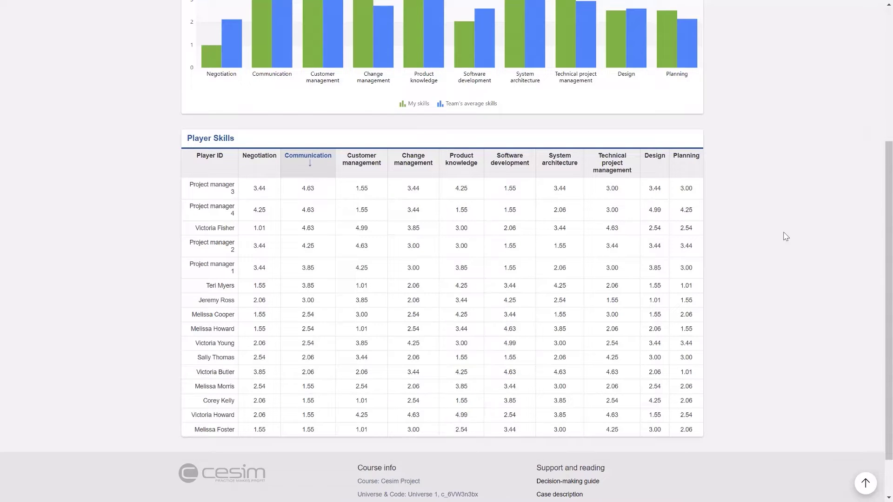
scroll(786, 237, "up", 5)
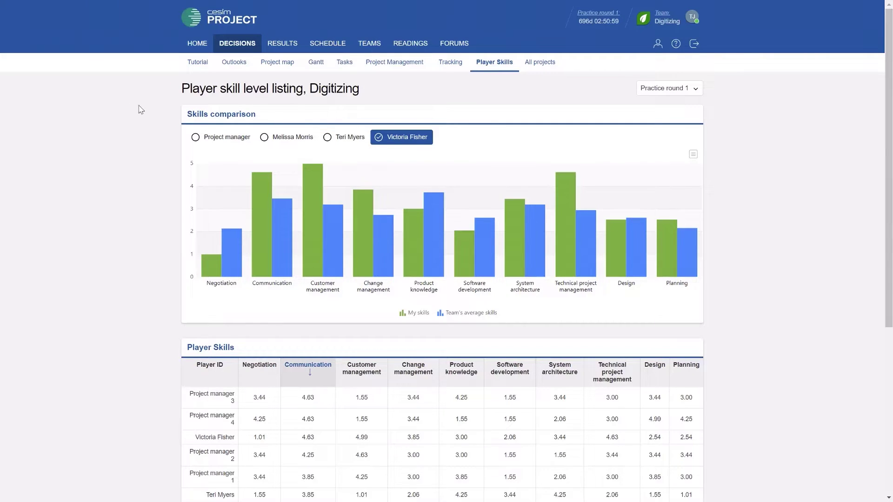
Step: Go via the Tutorial to the Outlooks page with the Round 1 Digitizing and Payments program updates
left_click(204, 67)
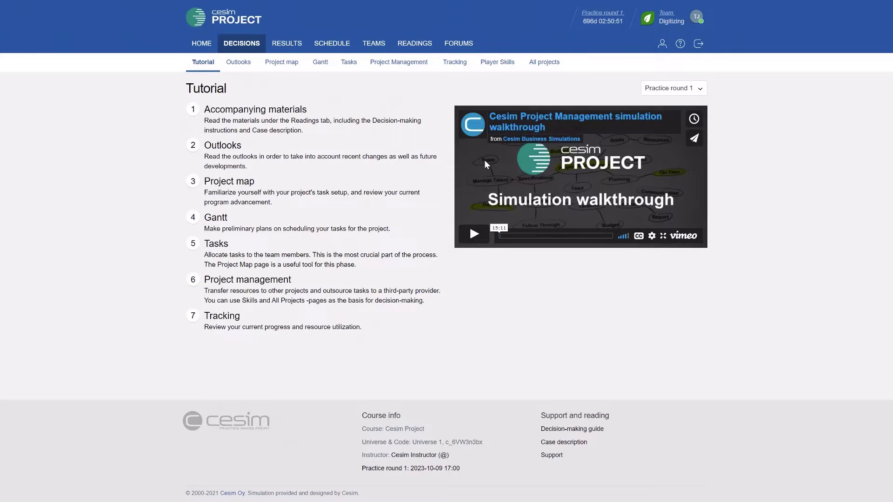
left_click(239, 63)
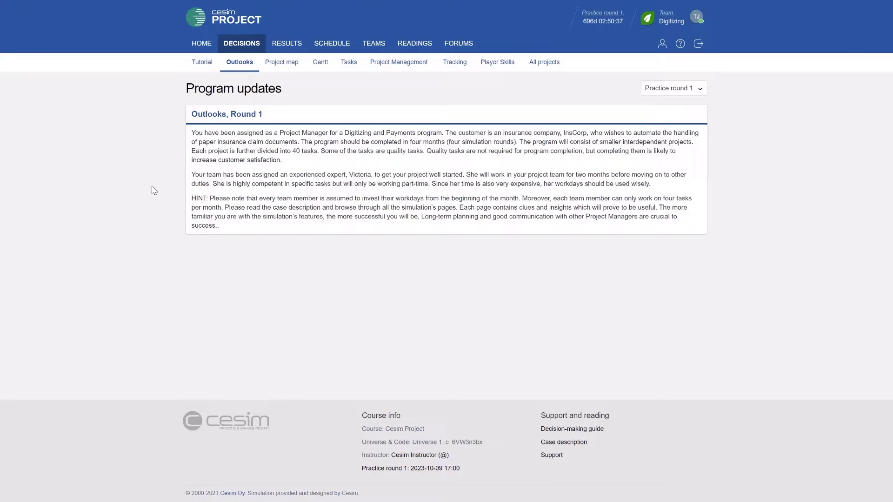
Step: Show the Digitizing project map with its task progression network
left_click(283, 67)
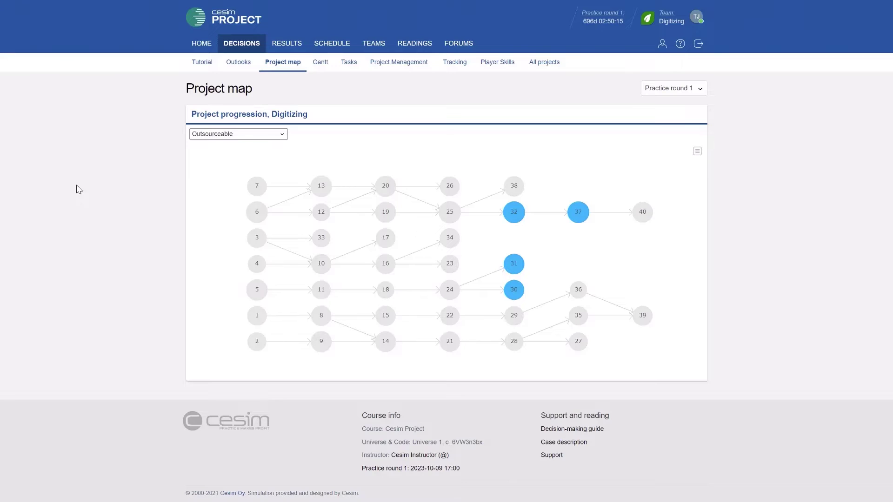
Step: Switch the map view through Completion status and Team decisions to Dependency on other projects
left_click(241, 136)
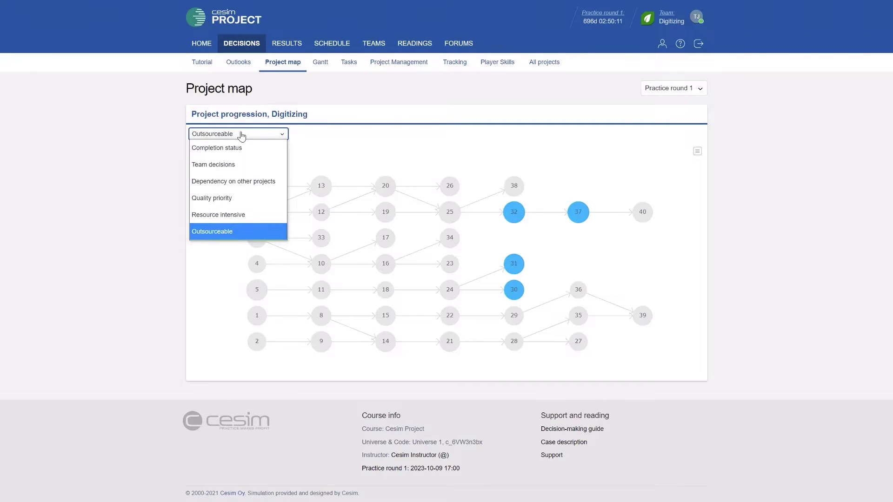
left_click(243, 147)
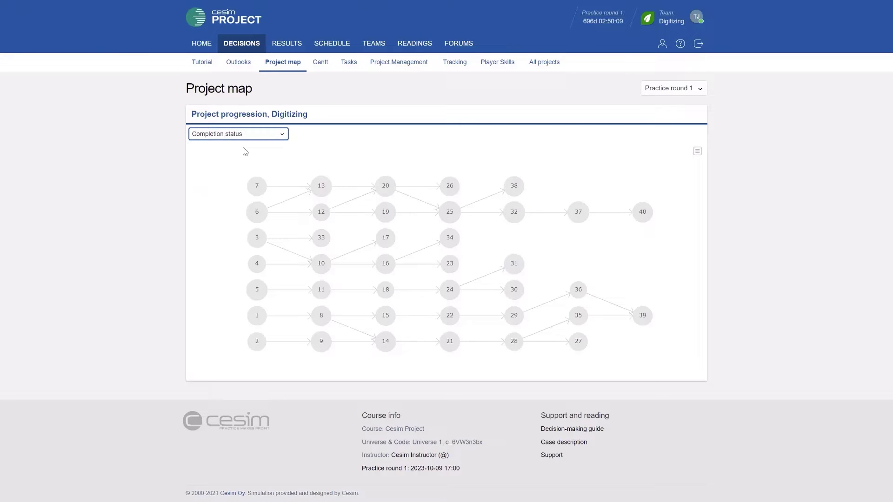
left_click(239, 138)
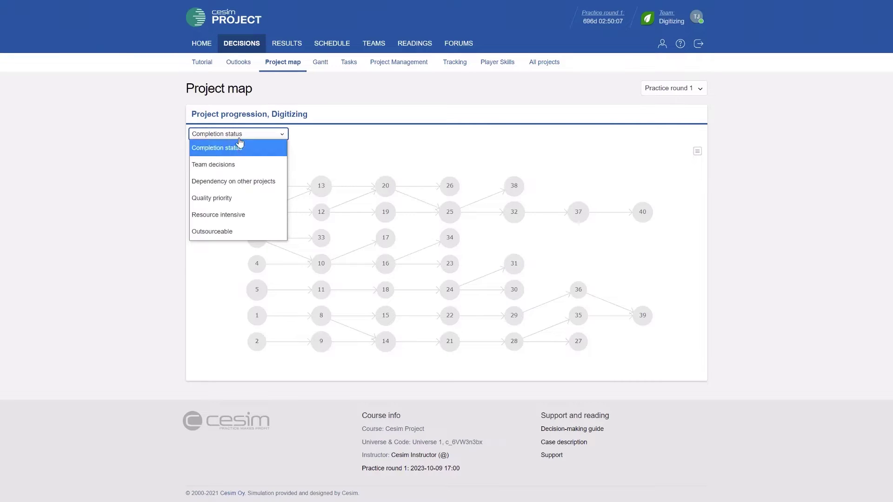
left_click(232, 165)
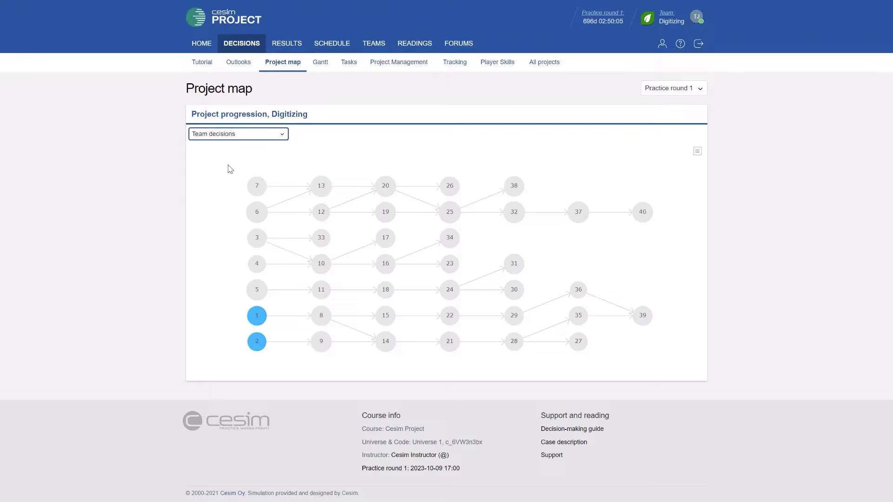
left_click(225, 135)
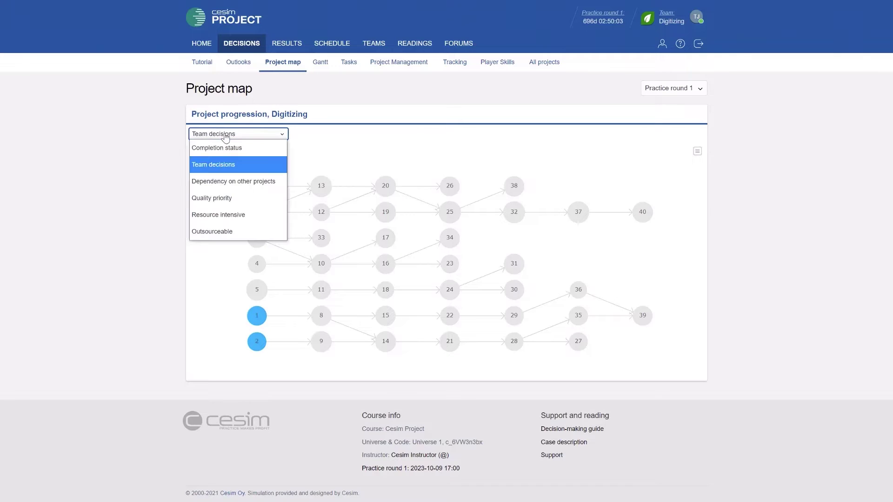
left_click(228, 181)
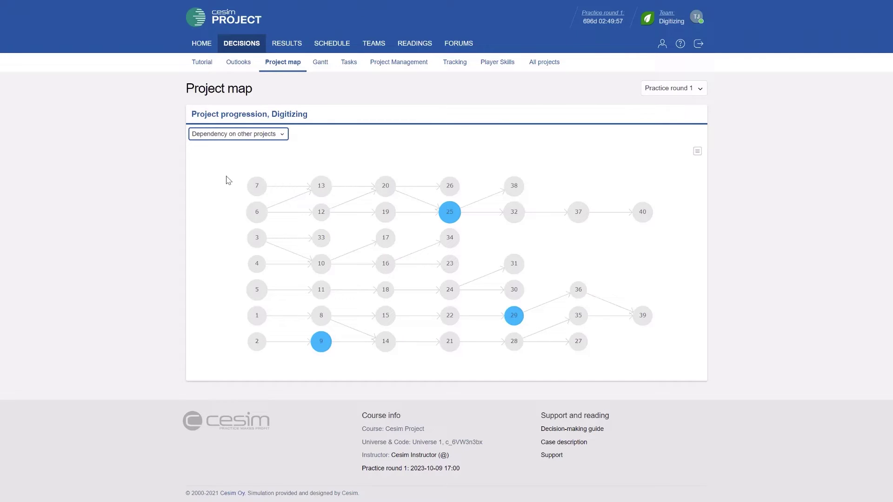
Step: Check the dependencies of tasks 9, 25 and 29: Tasks 225, 315 and 138
mouse_move(449, 219)
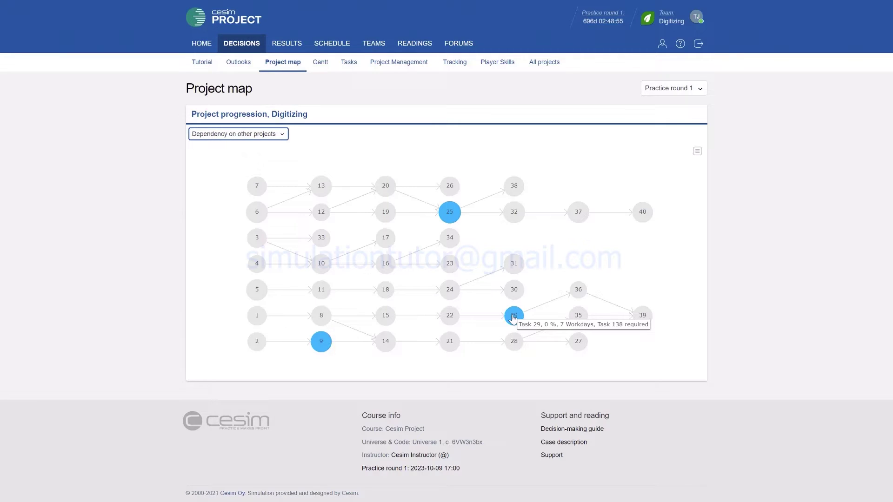
mouse_move(321, 339)
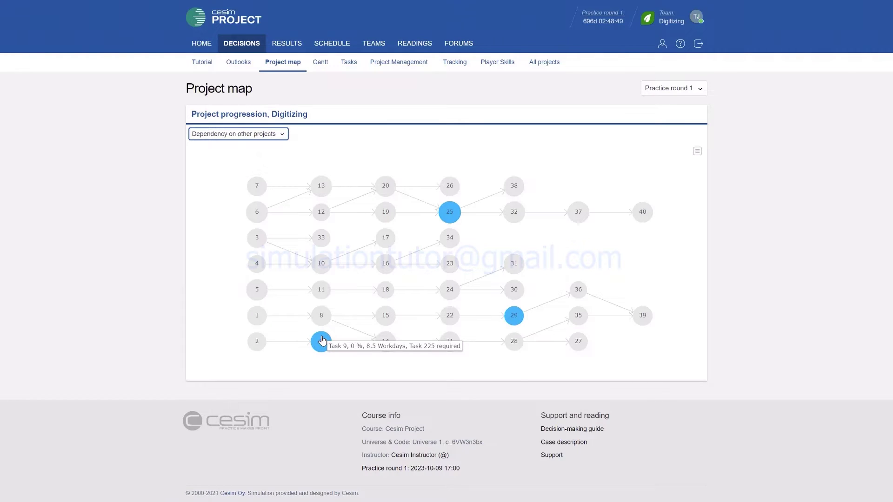
Step: Colour the map by Quality priority, highlighting tasks 17, 23, 26, 27, 30, 31, 33, 34, 38, 39
left_click(218, 133)
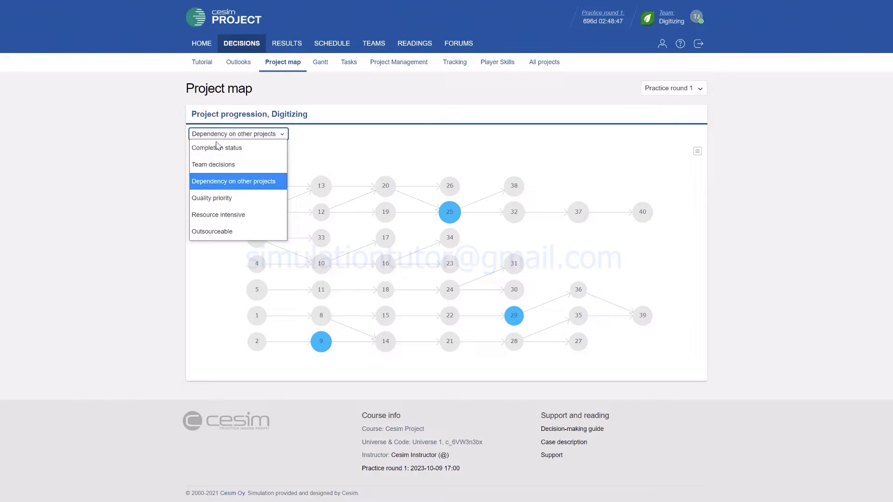
left_click(216, 198)
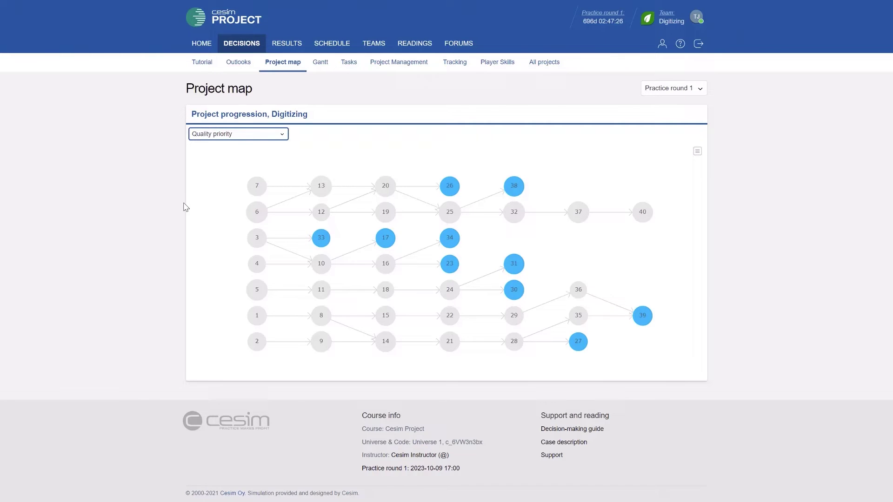
Step: Colour the map by Resource intensive, then Outsourceable, and go to the Gantt chart
left_click(224, 134)
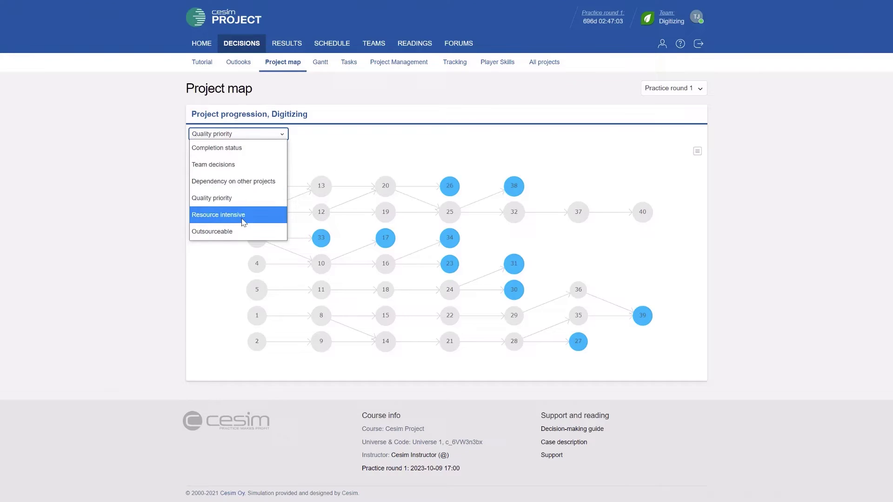
left_click(243, 216)
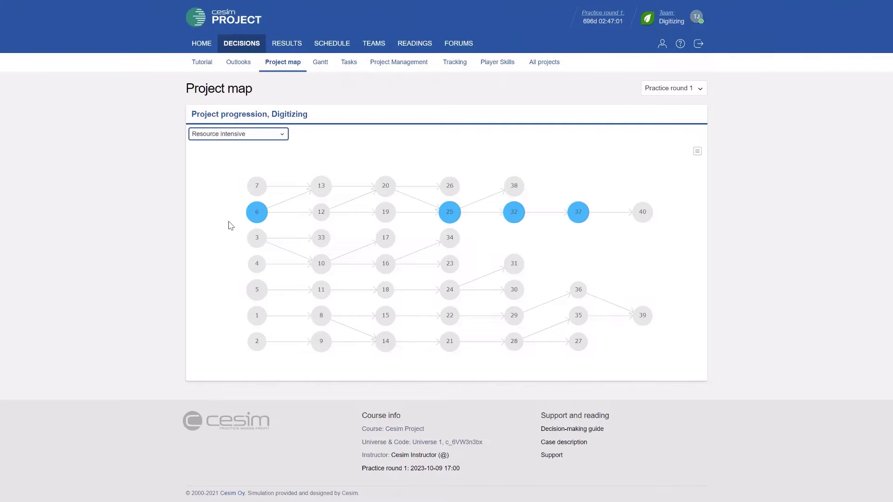
left_click(221, 138)
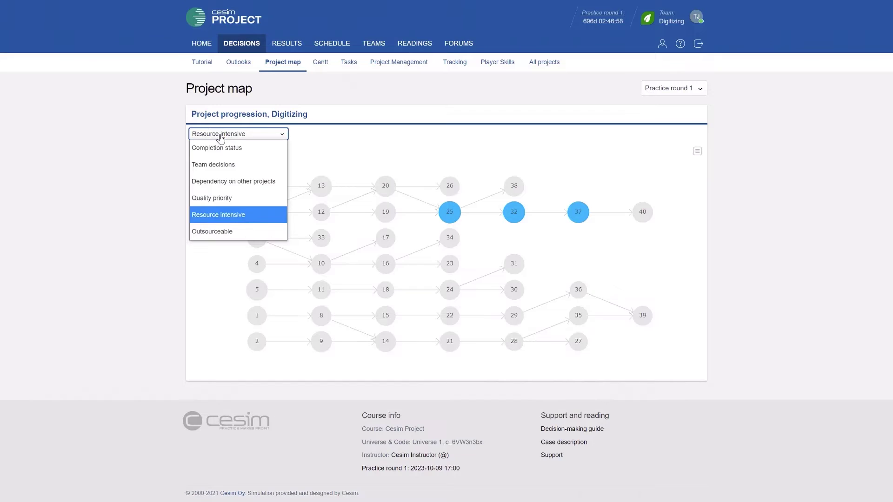
left_click(220, 231)
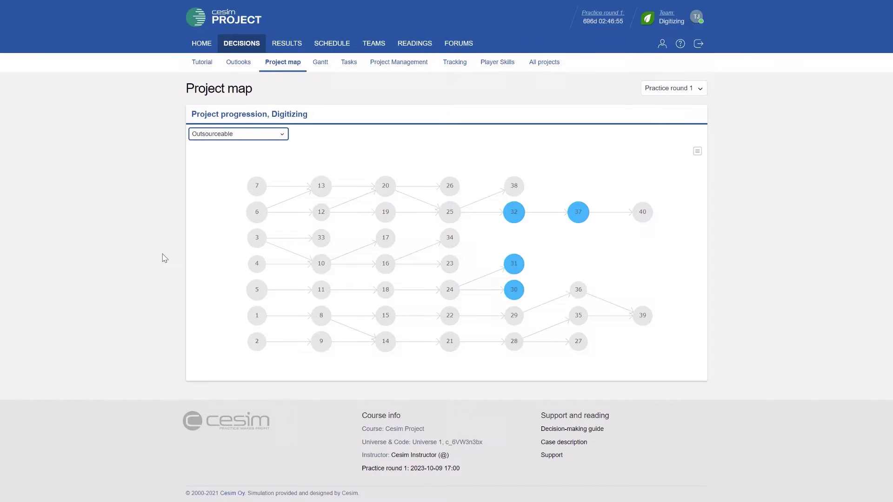
left_click(319, 62)
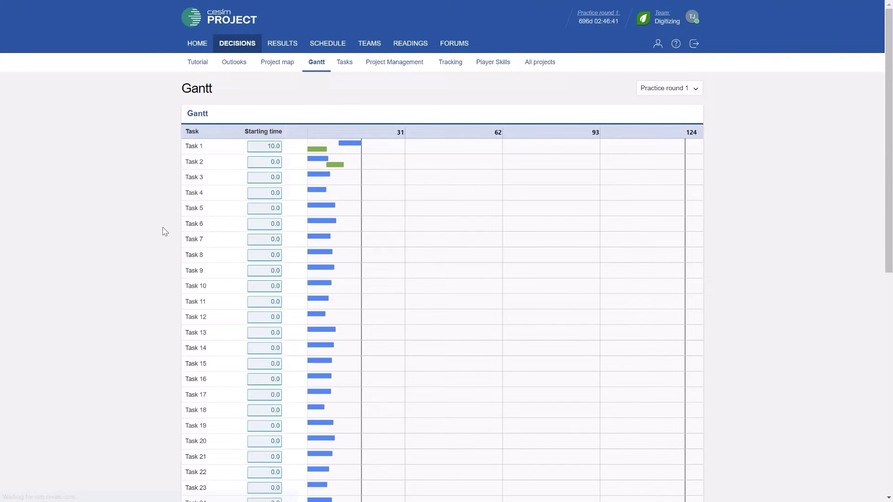
Step: Compare Task 1's Gantt bars: planned 10 to 17.2, actually completed 0 to 6.1
scroll(165, 232, "down", 1)
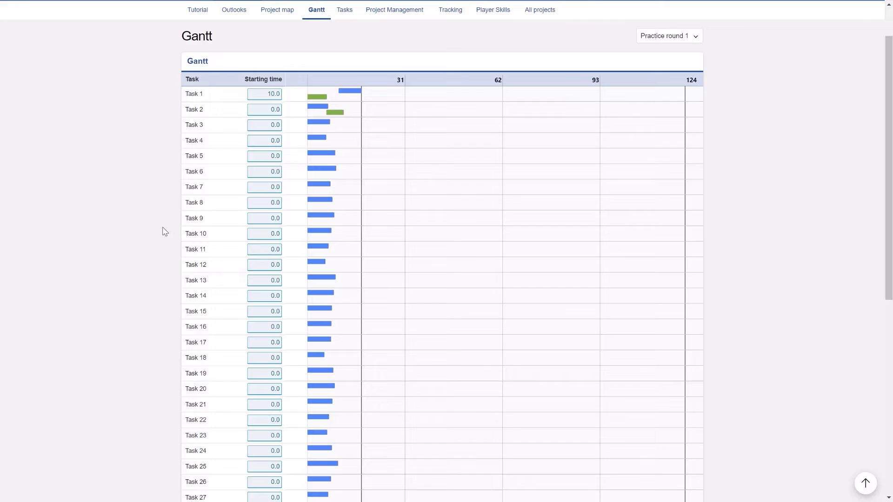
scroll(165, 231, "up", 1)
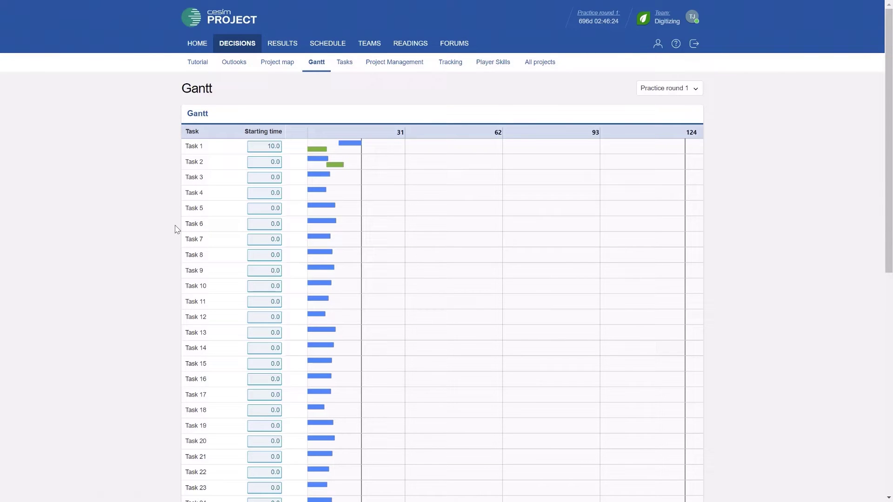
mouse_move(346, 146)
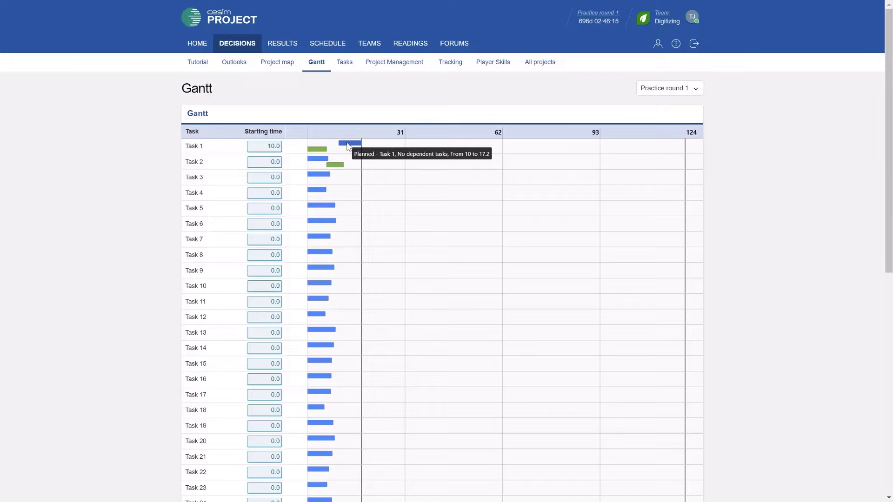
mouse_move(318, 150)
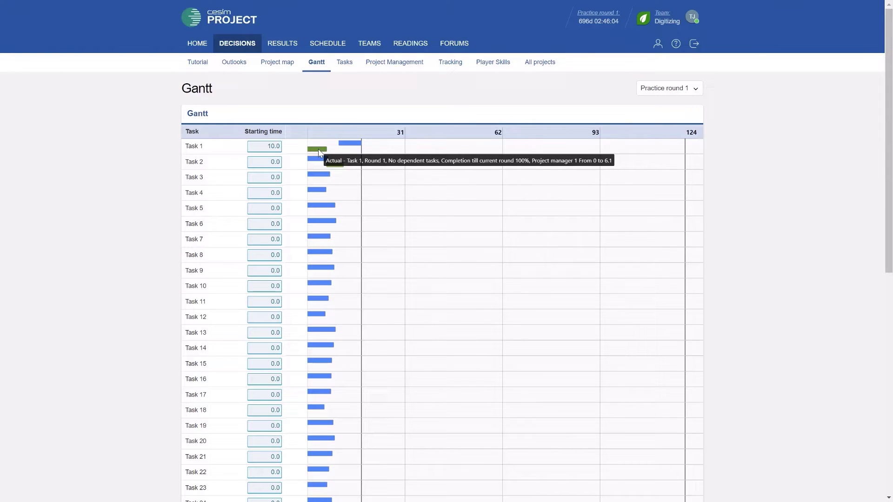
Step: Open Digitizing's task allocation page and plan Task 3, showing 7.20 average versus 6.59 actual workdays
left_click(344, 63)
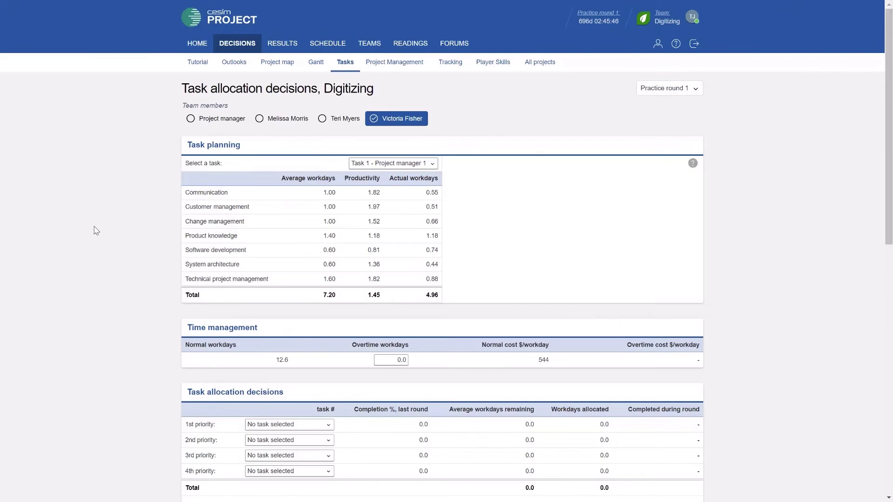
scroll(98, 226, "down", 1)
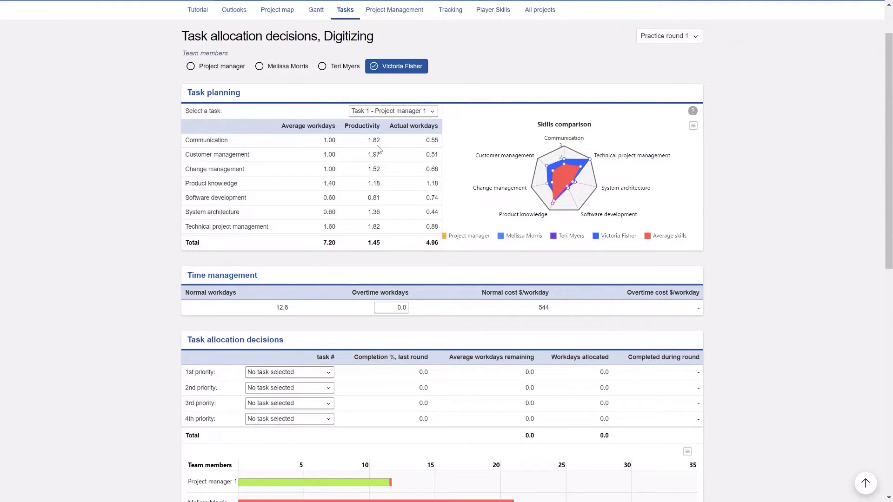
left_click(364, 116)
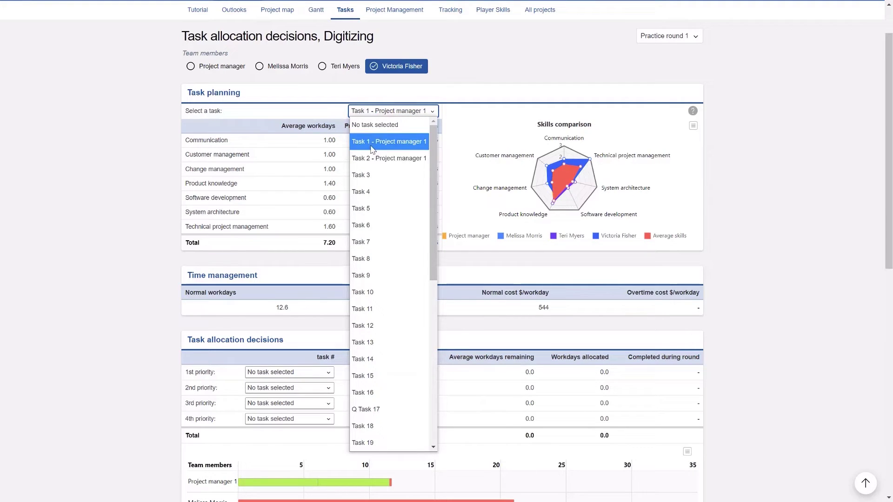
left_click(369, 177)
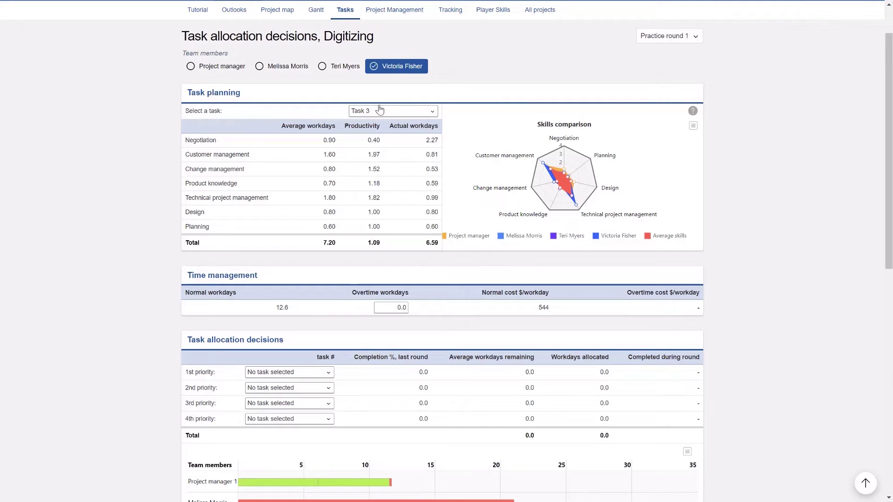
Step: Compare the third, second and project manager's fit for Task 3, then reselect the fourth member
left_click(352, 71)
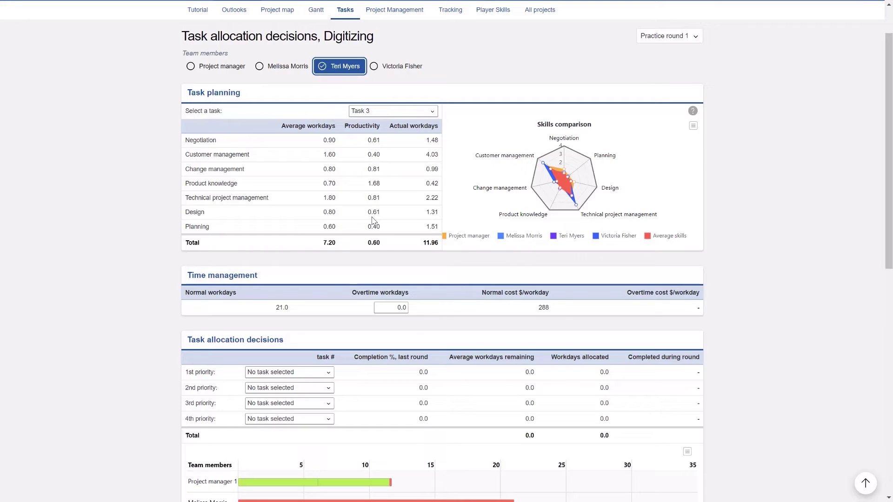
left_click(259, 69)
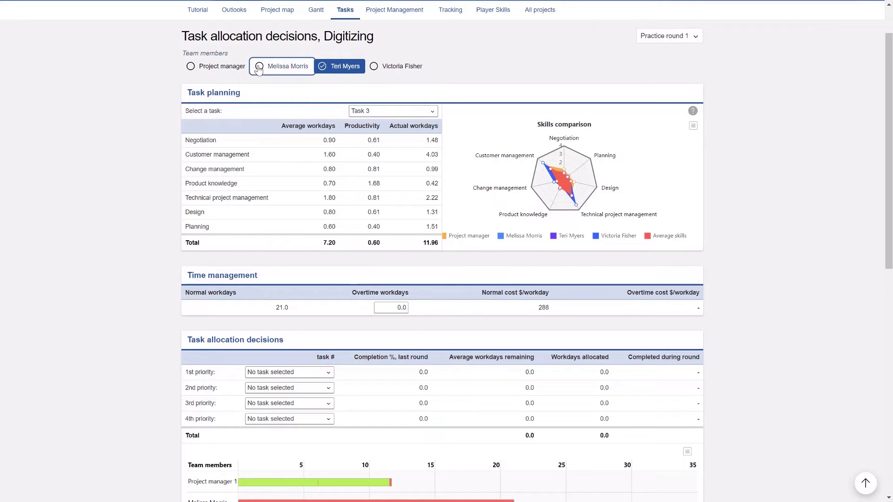
left_click(218, 69)
scroll(218, 72, "up", 2)
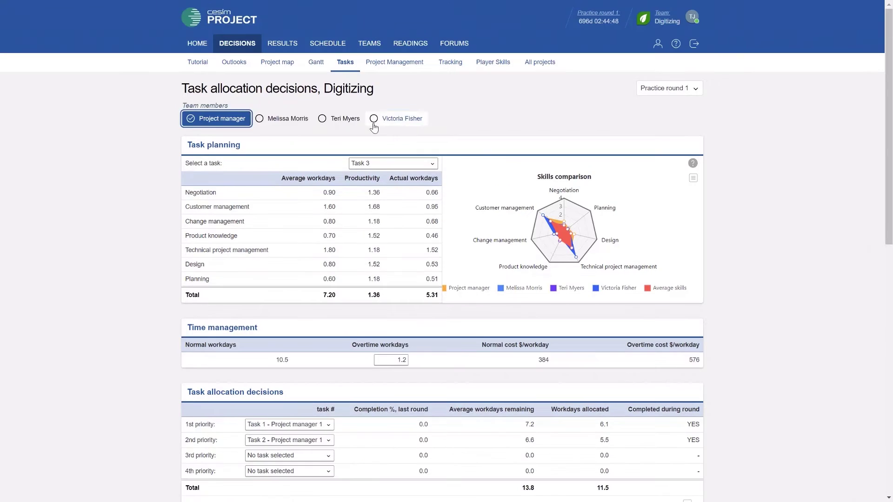
left_click(375, 120)
Step: Make Task 3 the fourth member's 1st priority, using 6.6 workdays to finish it this round
scroll(391, 228, "down", 1)
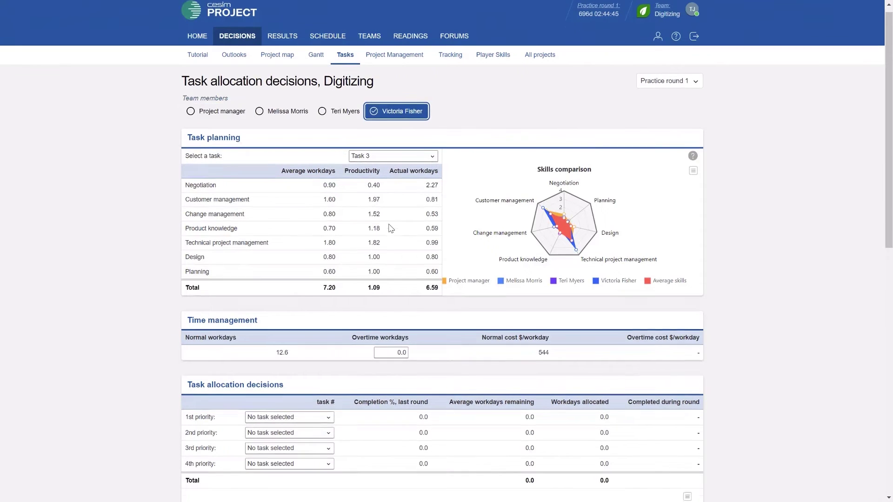
left_click(286, 372)
left_click(274, 275)
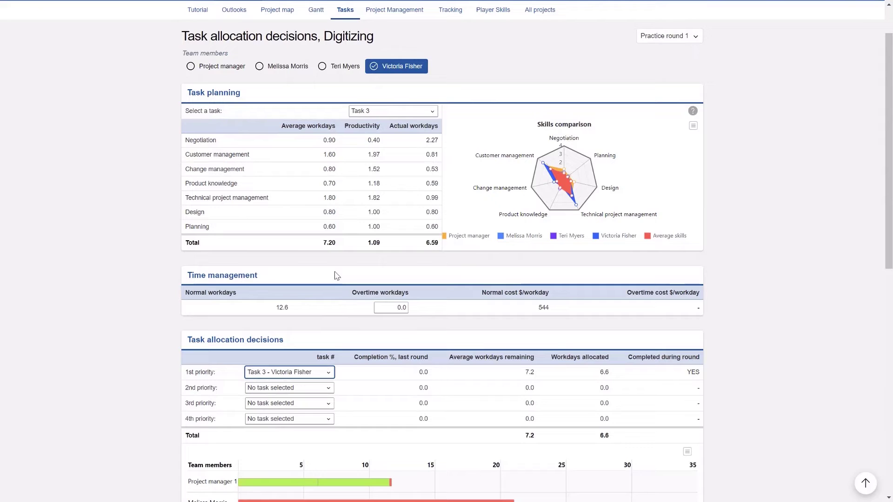
scroll(336, 275, "down", 2)
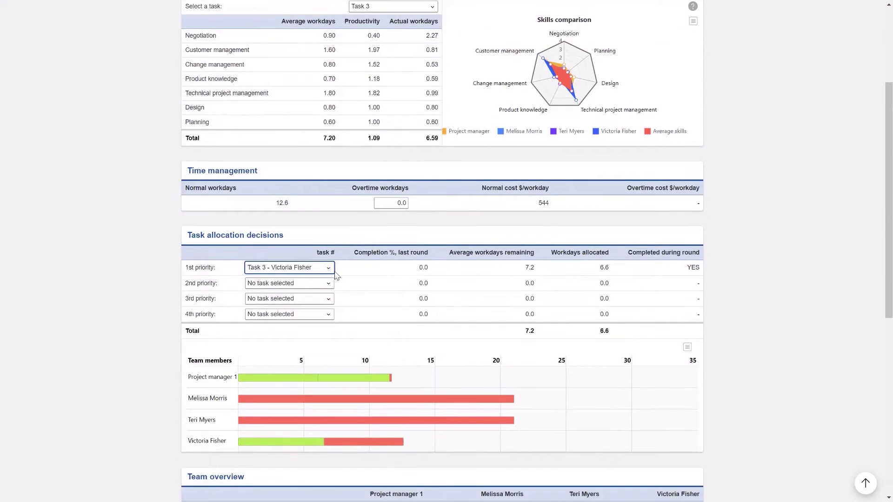
scroll(433, 279, "down", 1)
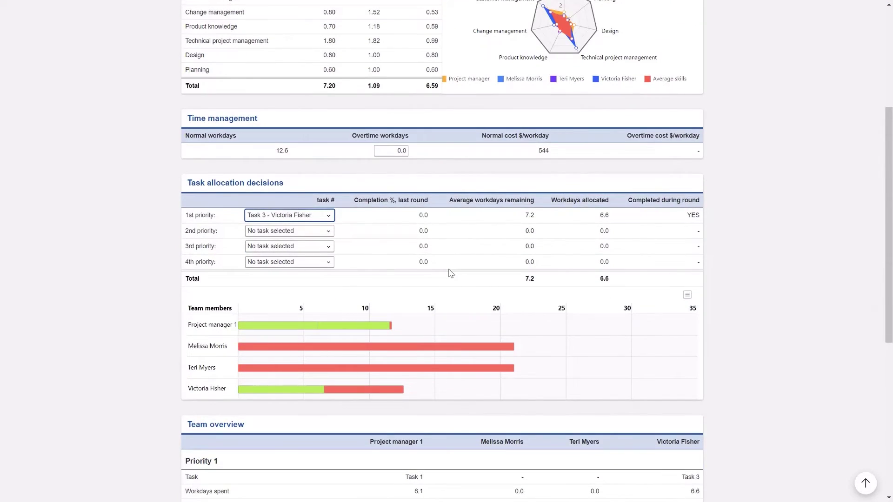
scroll(451, 273, "down", 1)
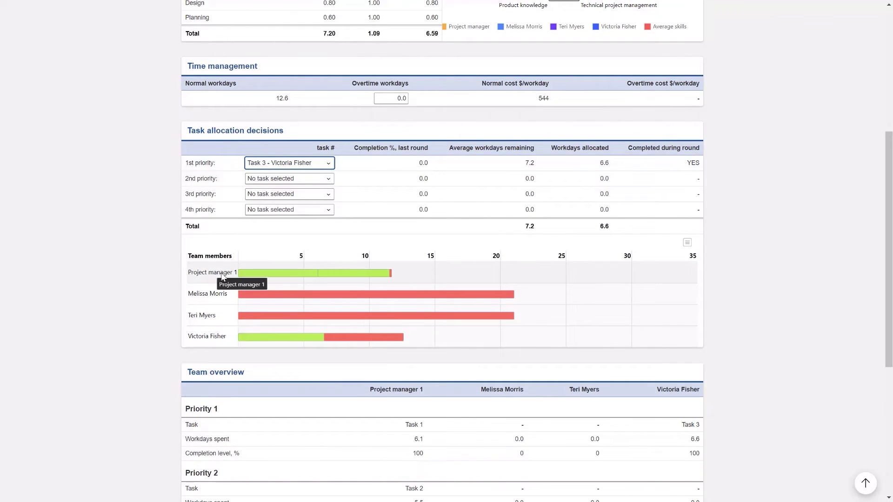
mouse_move(254, 275)
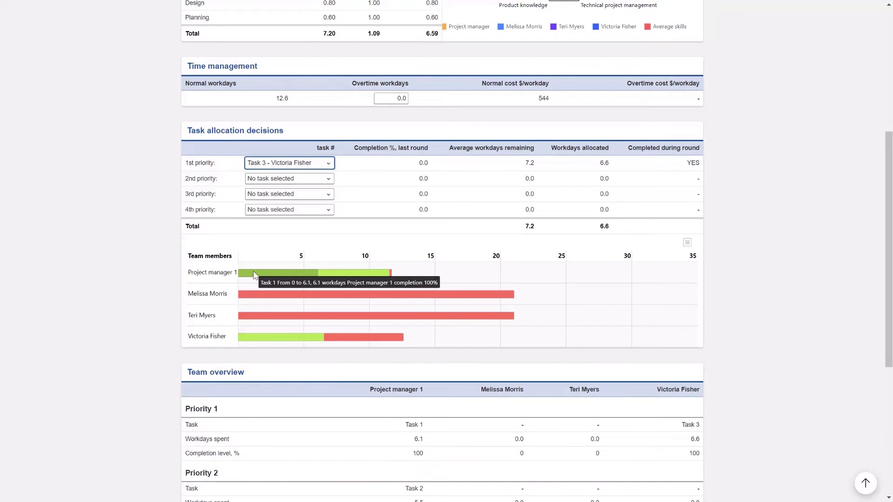
mouse_move(298, 299)
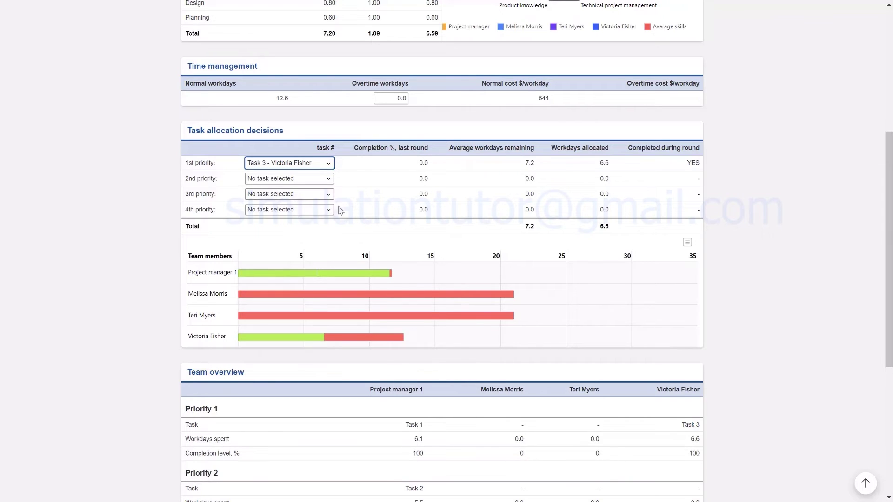
Step: Set Task 4 as the fourth member's 2nd priority: 6.0 workdays, 83.69% complete, 12.6 total
scroll(369, 245, "up", 3)
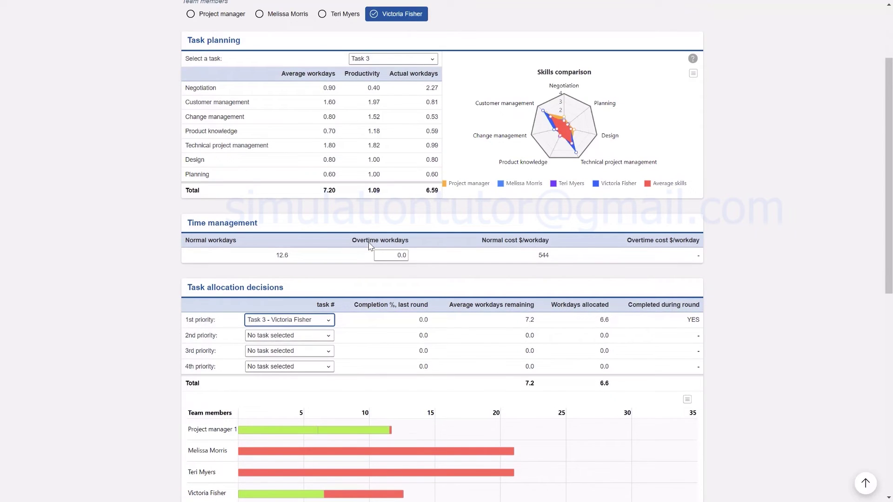
left_click(388, 62)
left_click(387, 137)
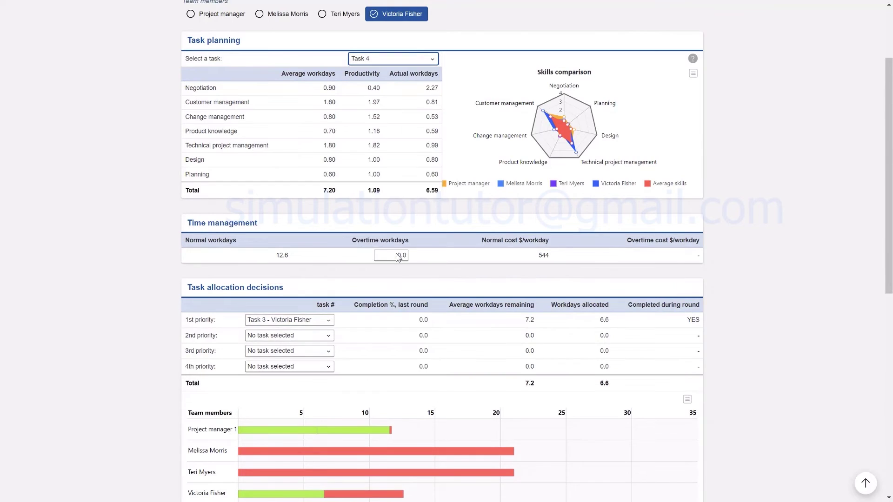
left_click(321, 330)
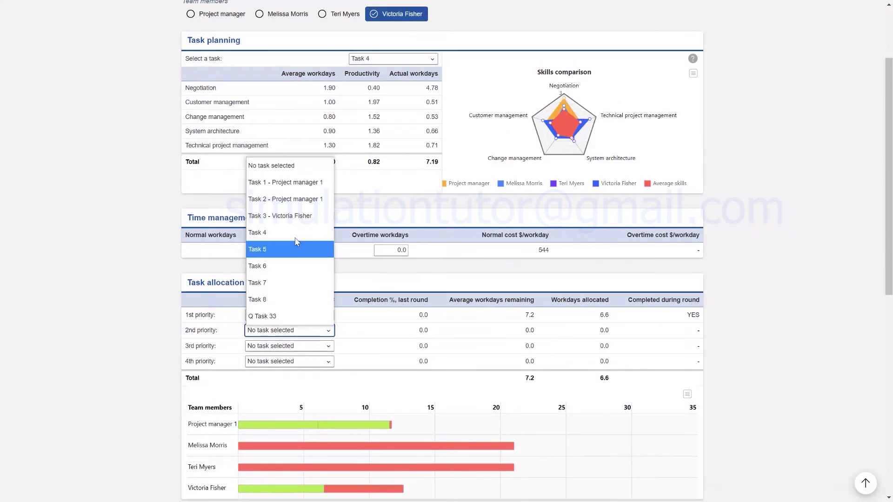
left_click(296, 238)
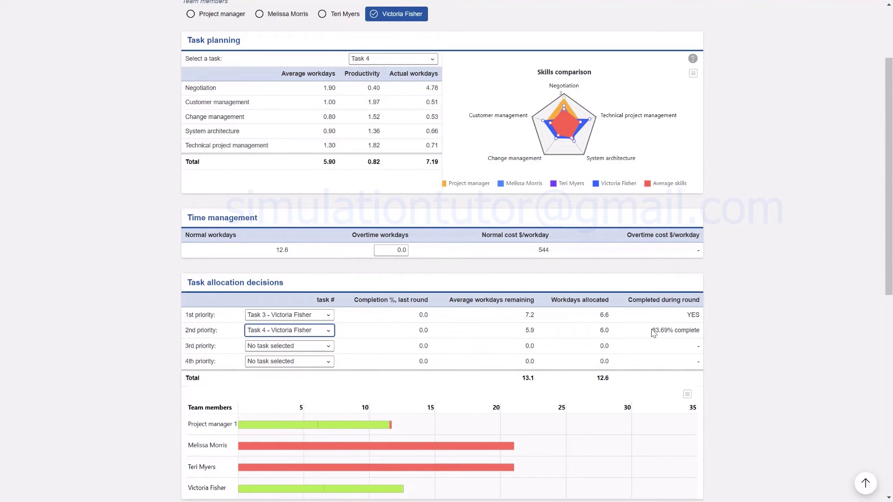
left_click_drag(651, 331, 679, 333)
left_click(704, 341)
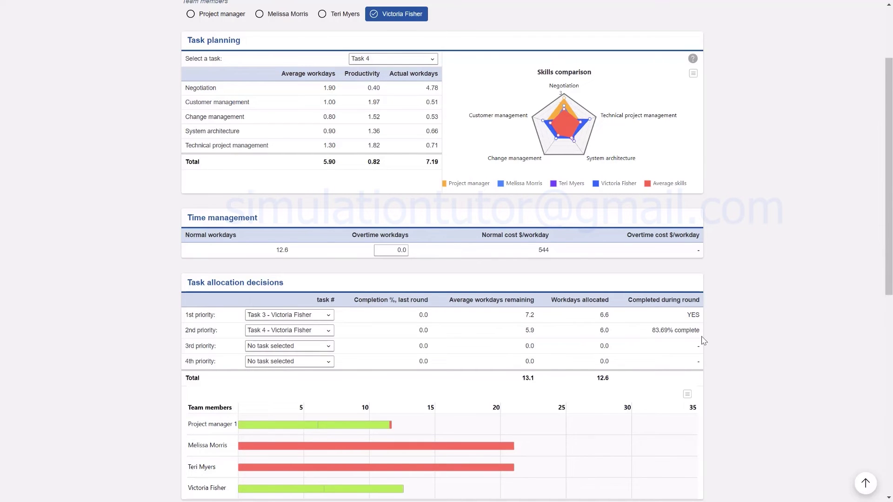
scroll(705, 340, "down", 1)
scroll(761, 363, "down", 1)
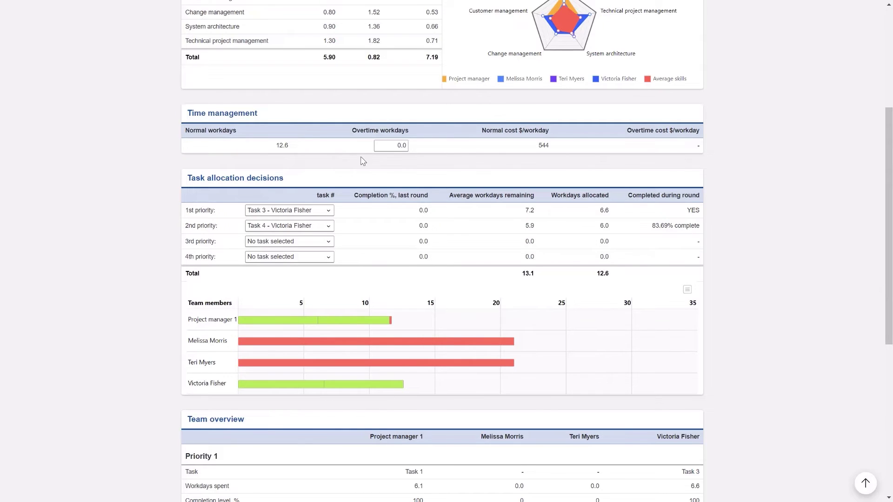
left_click(394, 145)
scroll(463, 254, "down", 5)
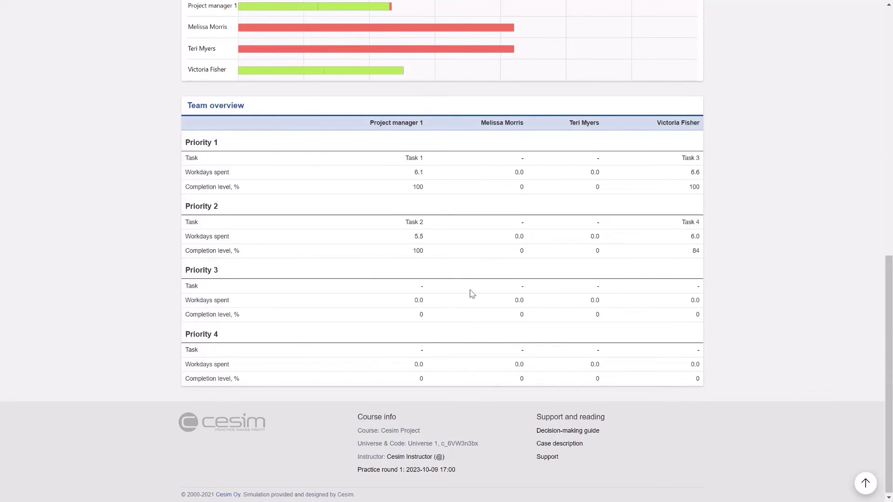
scroll(472, 293, "up", 10)
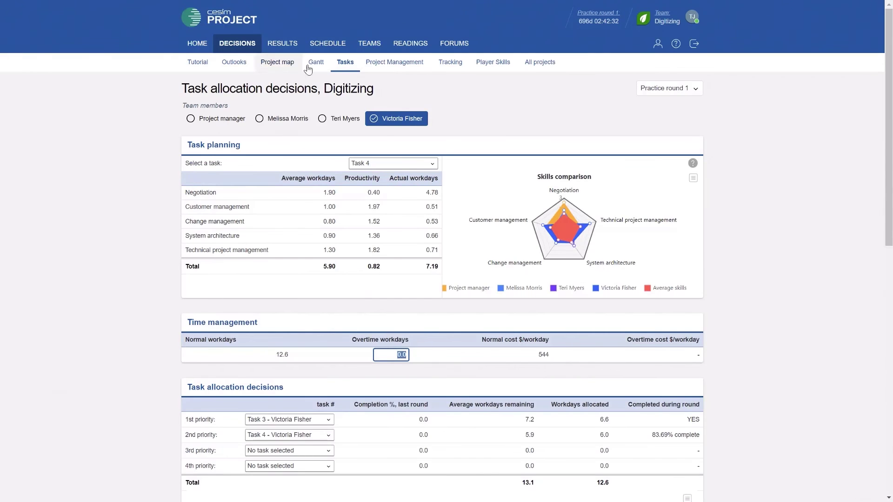
Step: Open Digitizing's Project Management page and focus the fourth member's overtime workdays field
left_click(378, 65)
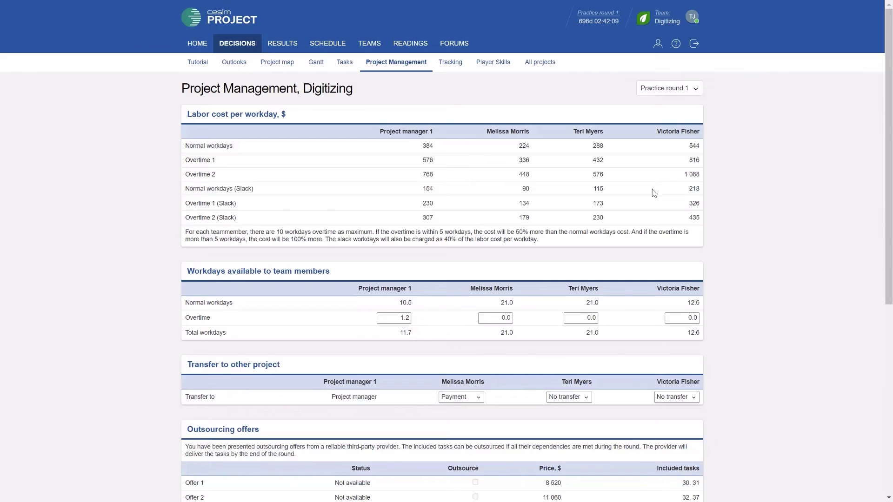
scroll(655, 193, "down", 1)
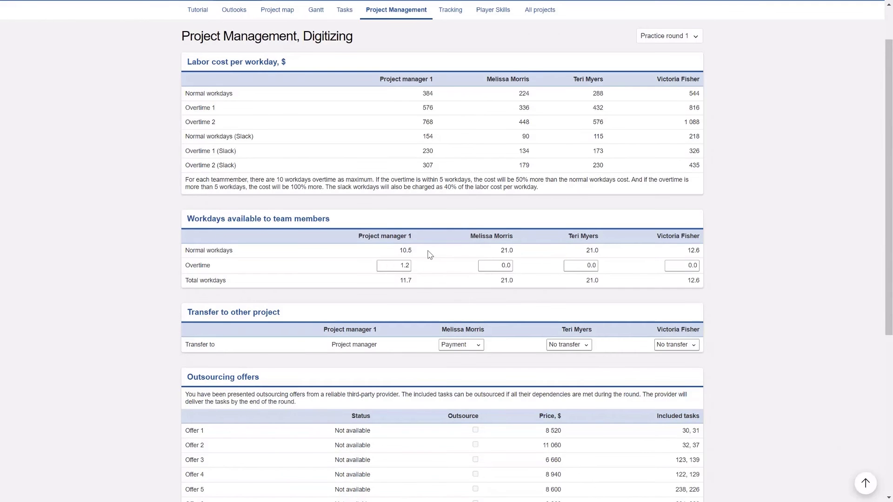
left_click(674, 264)
scroll(741, 251, "down", 2)
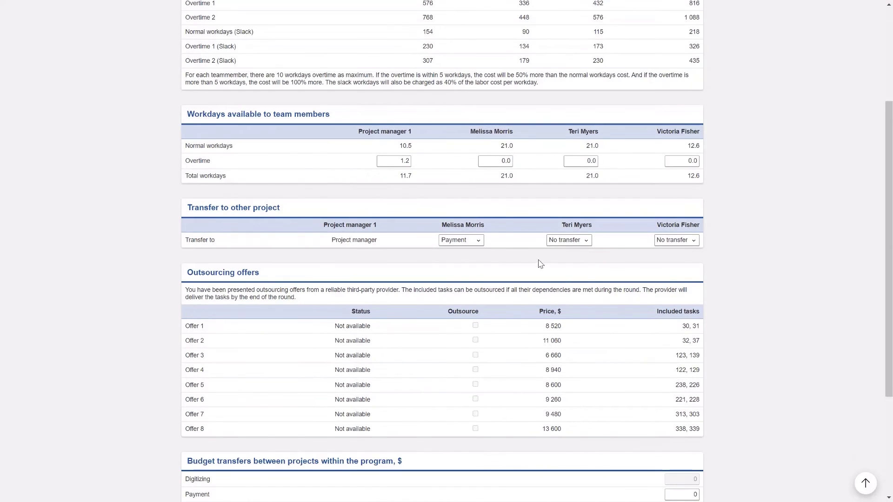
left_click(481, 245)
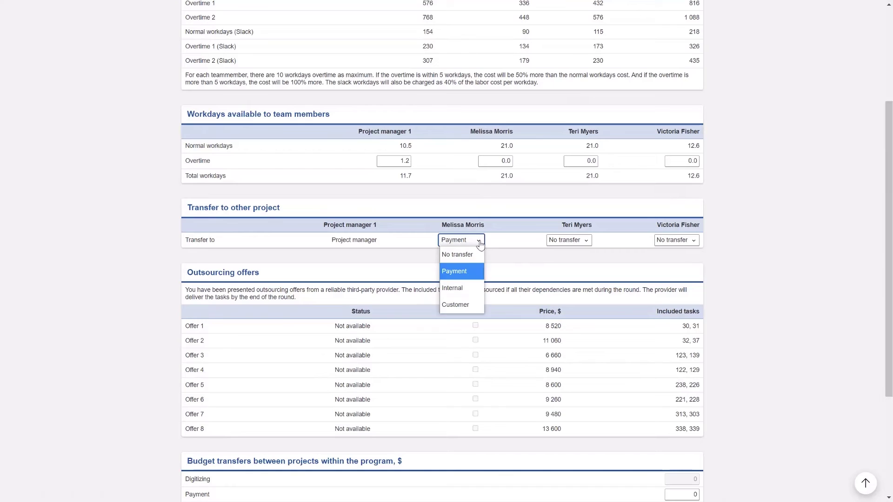
left_click(466, 274)
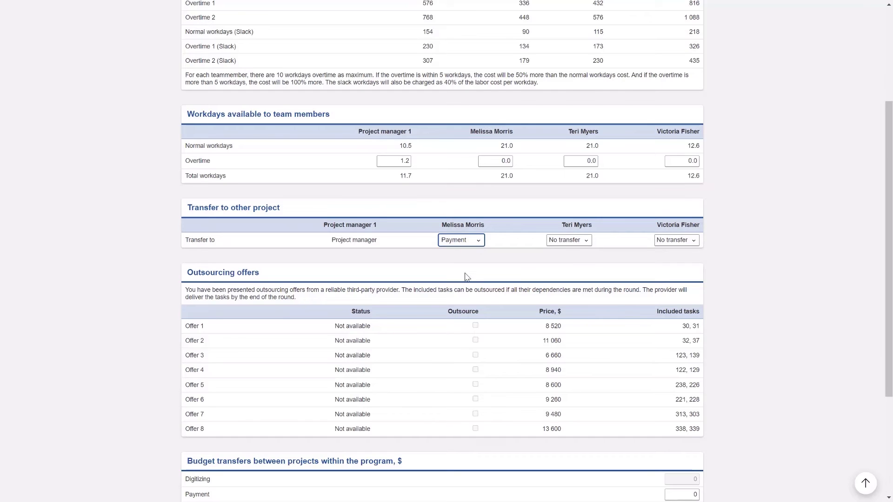
left_click(469, 242)
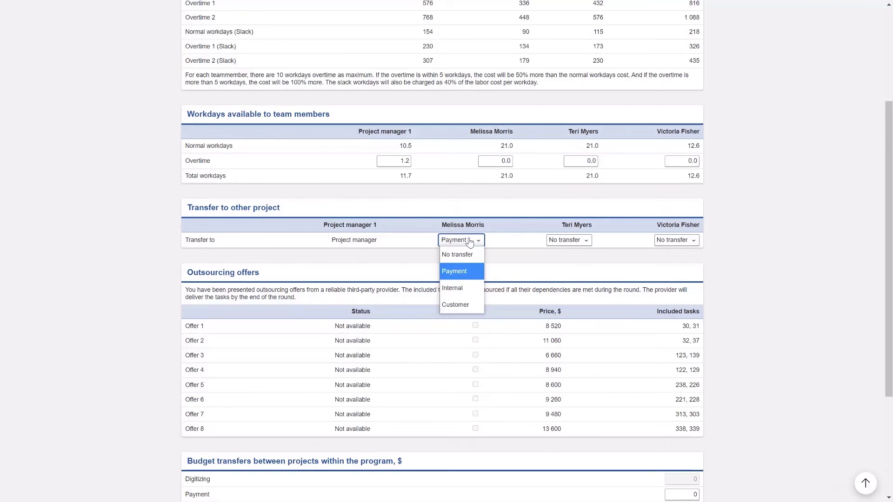
left_click(447, 271)
Step: Check the Payment budget transfer, then open Digitizing's Round 1 project tracking charts
scroll(437, 282, "down", 3)
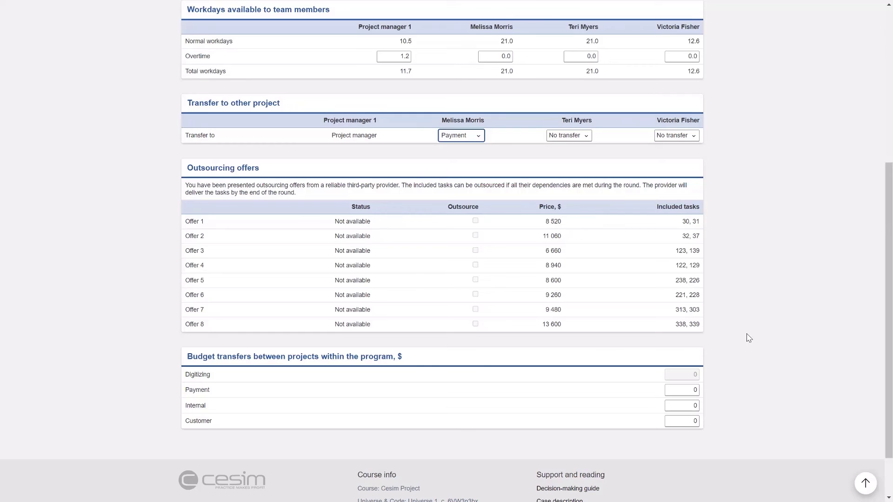
scroll(749, 338, "down", 2)
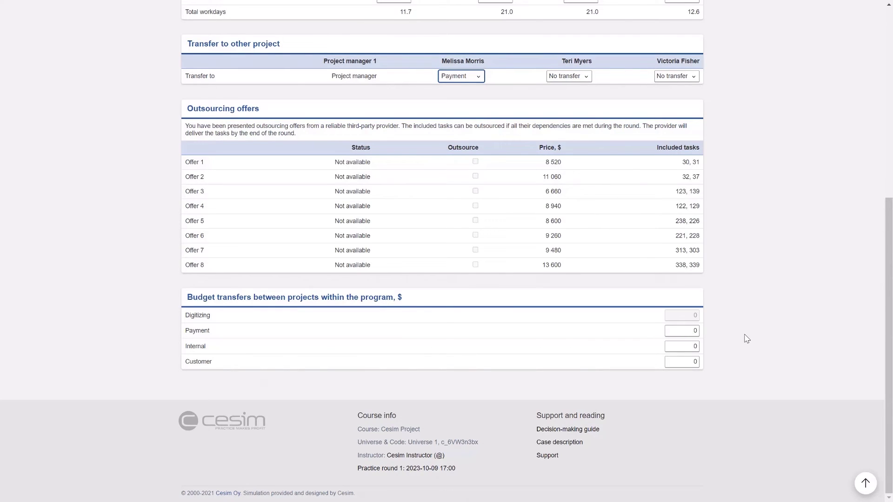
key("Tab")
key("Tab")
key("Tab")
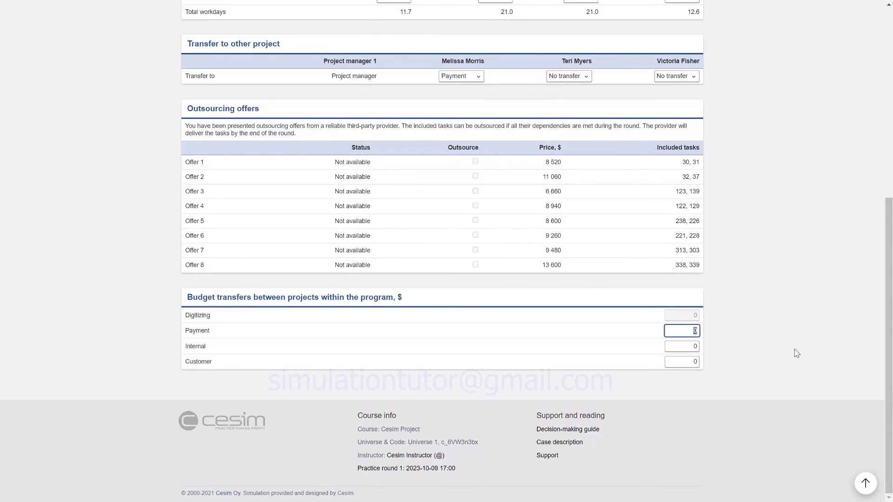
key("Home")
left_click(451, 62)
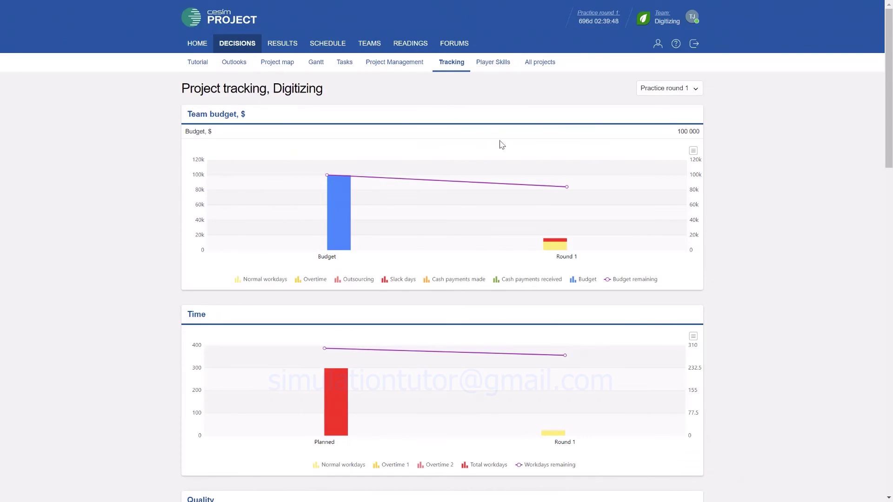
left_click_drag(676, 132, 701, 131)
mouse_move(595, 230)
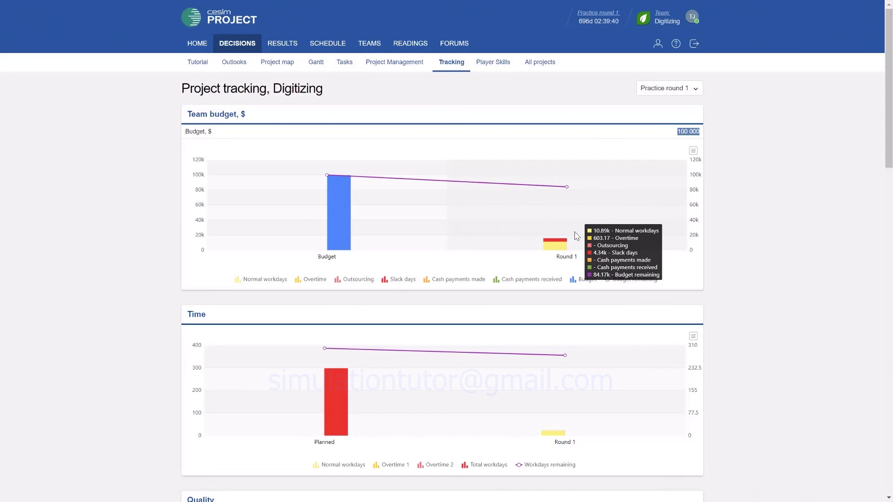
scroll(570, 238, "down", 2)
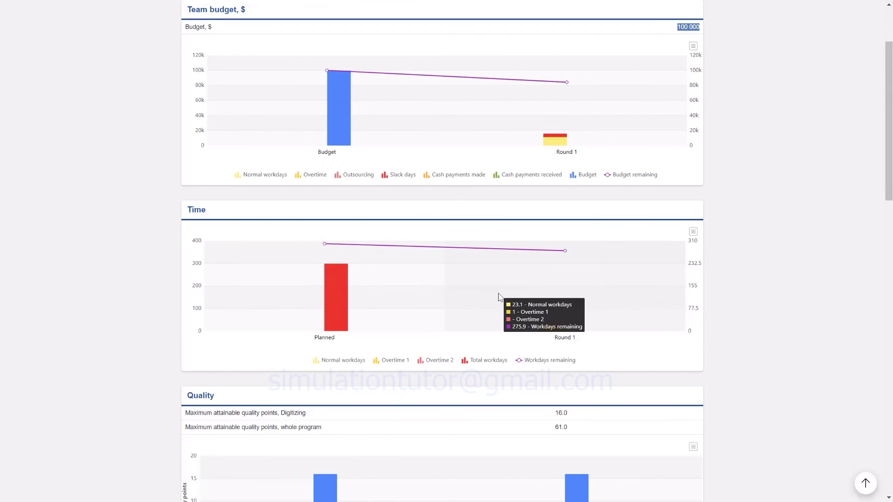
scroll(499, 297, "down", 3)
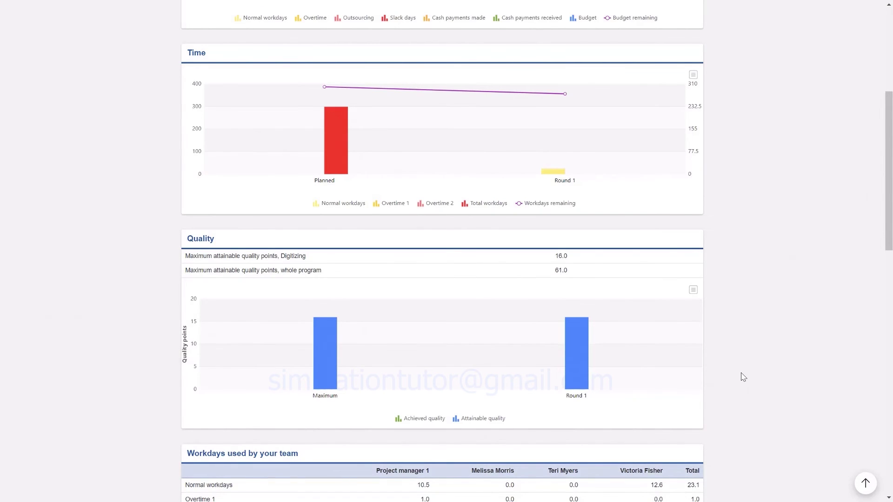
scroll(743, 376, "down", 1)
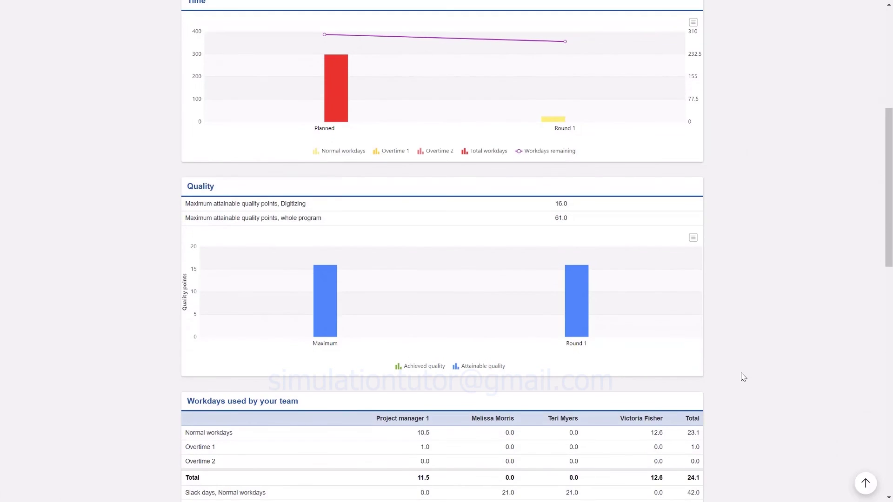
scroll(743, 376, "down", 1)
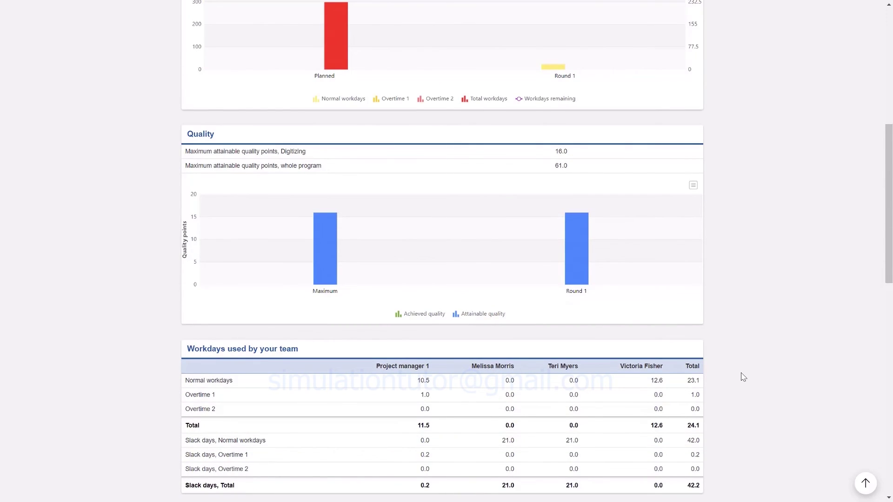
scroll(743, 376, "down", 5)
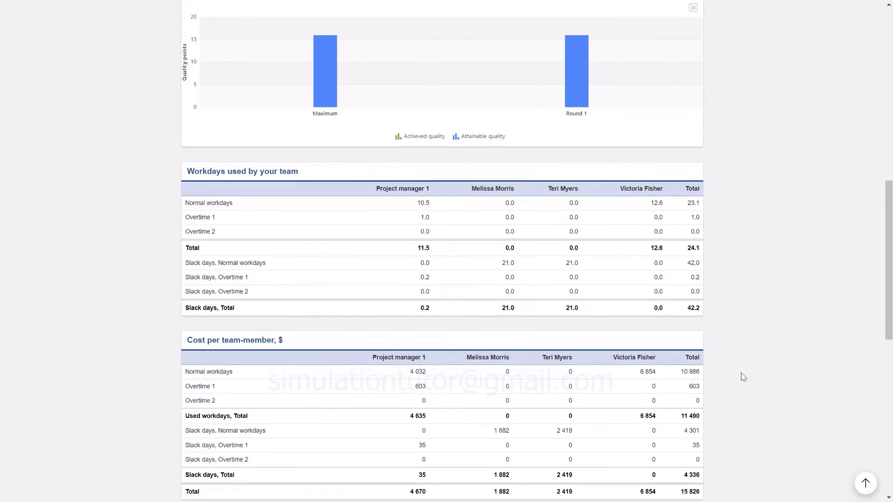
scroll(743, 376, "down", 2)
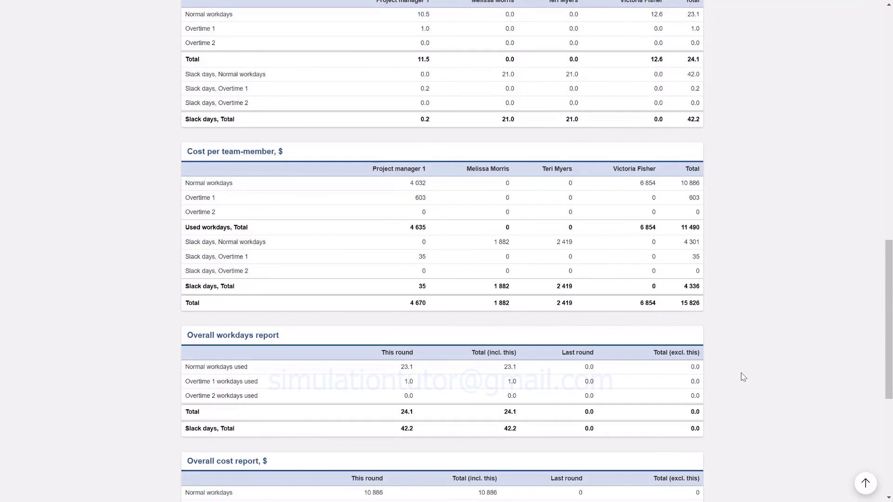
scroll(743, 376, "up", 15)
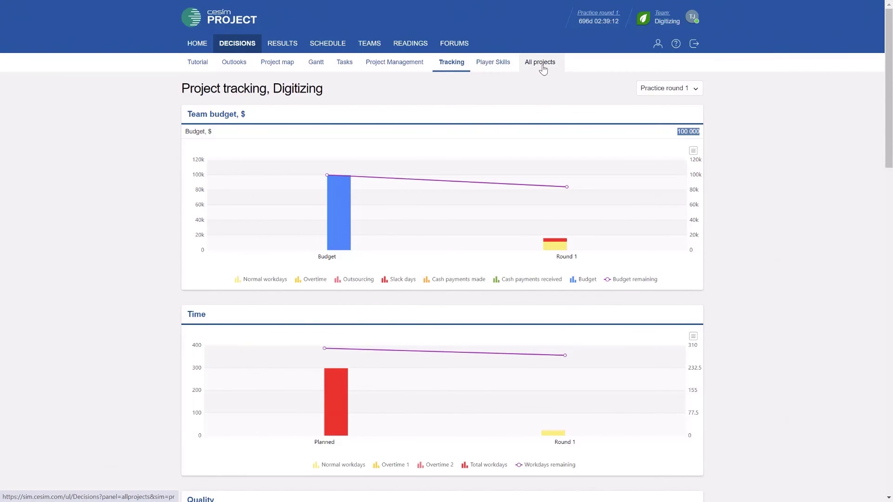
left_click(657, 91)
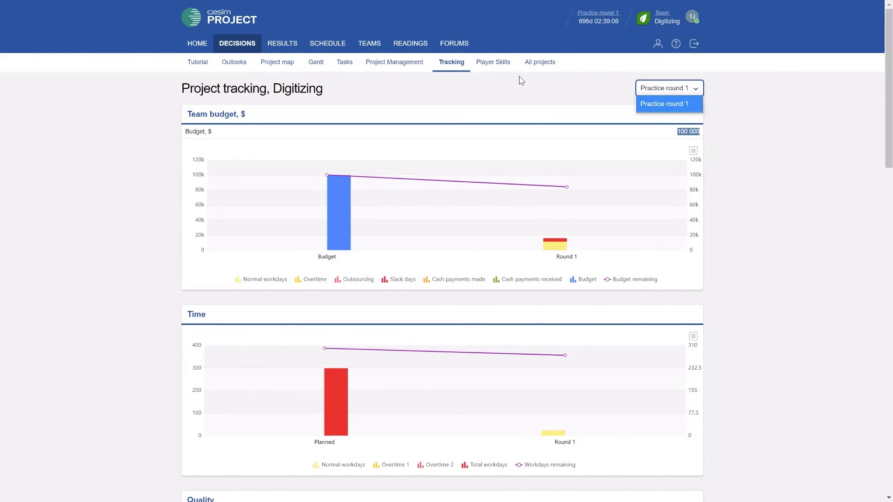
left_click(540, 91)
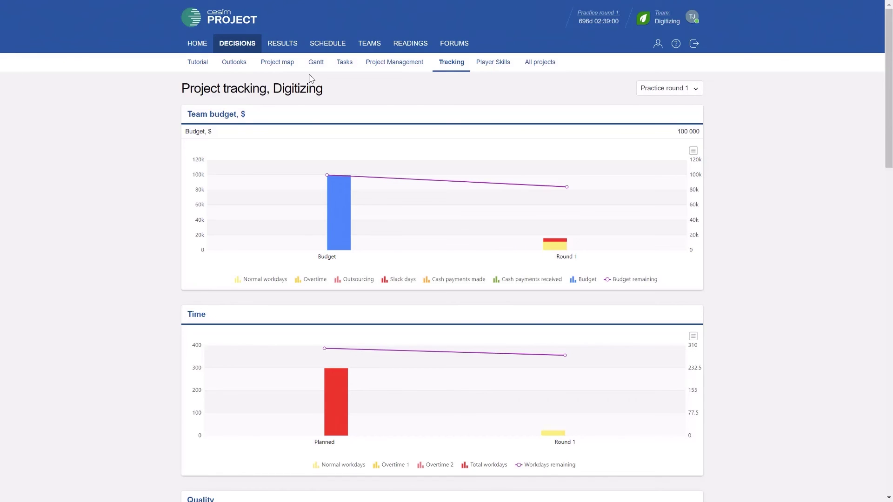
left_click(286, 45)
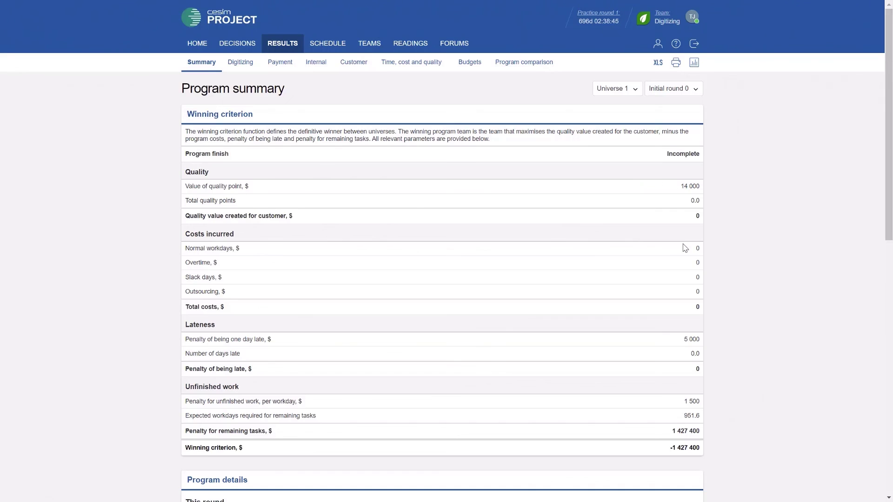
Step: Highlight the 14 000 quality points and review the 1 427 400 remaining-task penalty in Program details
left_click_drag(677, 186, 701, 186)
scroll(732, 209, "down", 1)
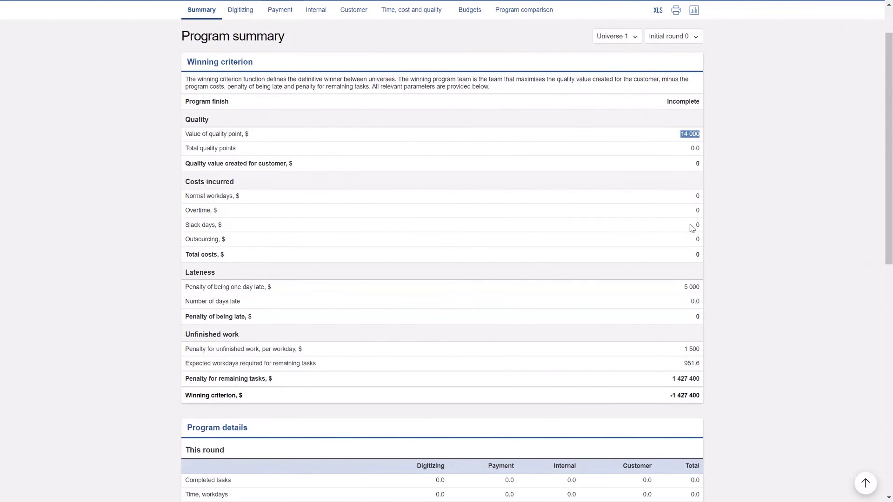
scroll(691, 238, "down", 1)
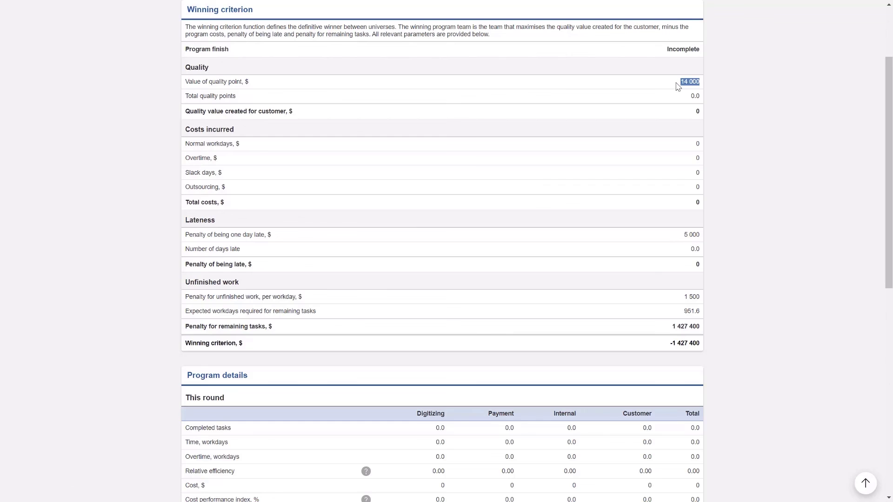
scroll(675, 181, "up", 3)
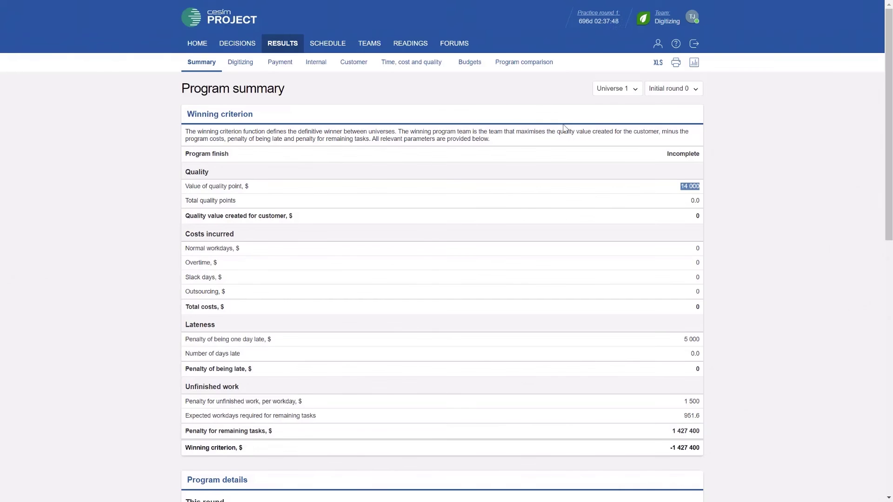
Step: Browse the Digitizing, Payment, Time cost and quality, Budgets and Program comparison results, then return HOME
left_click(245, 64)
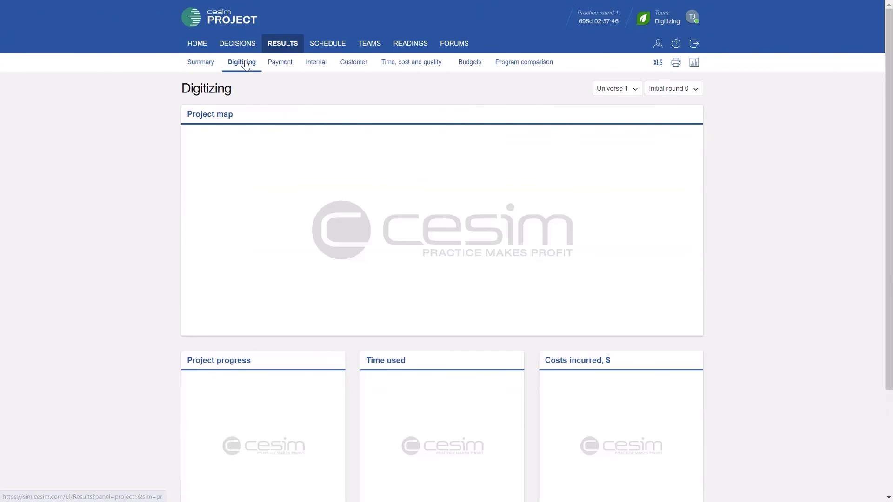
left_click(289, 68)
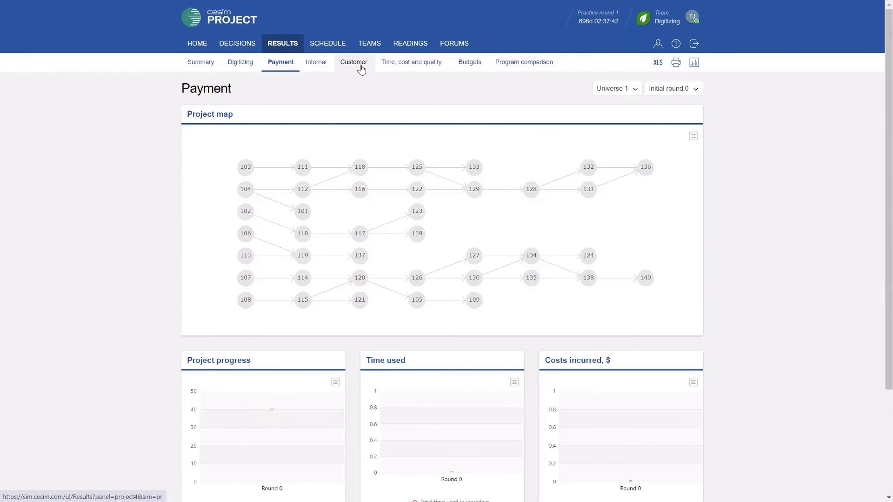
left_click(411, 69)
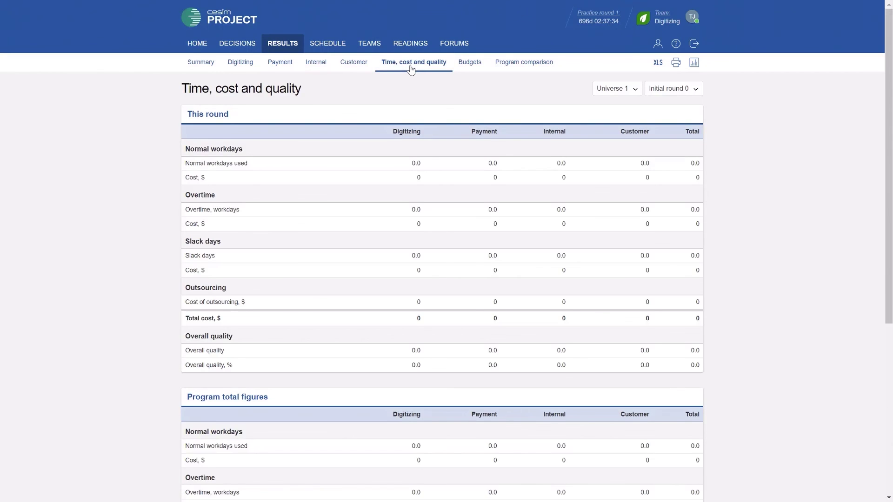
left_click(469, 72)
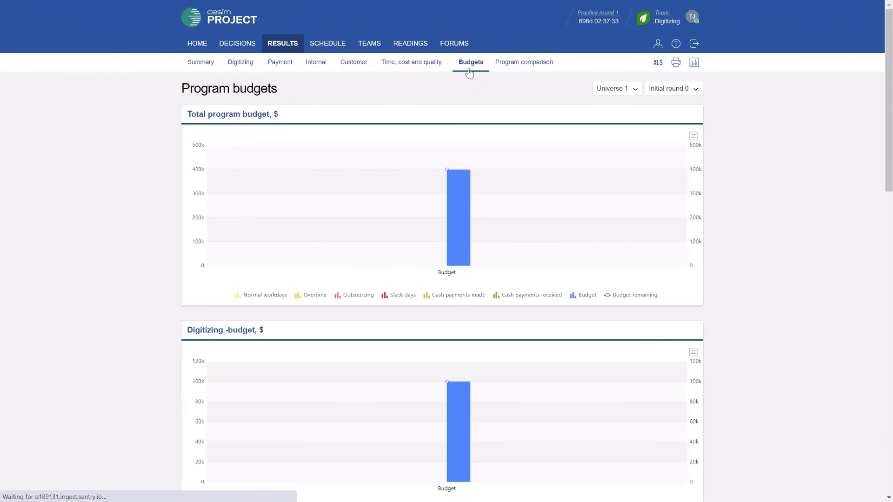
left_click(515, 71)
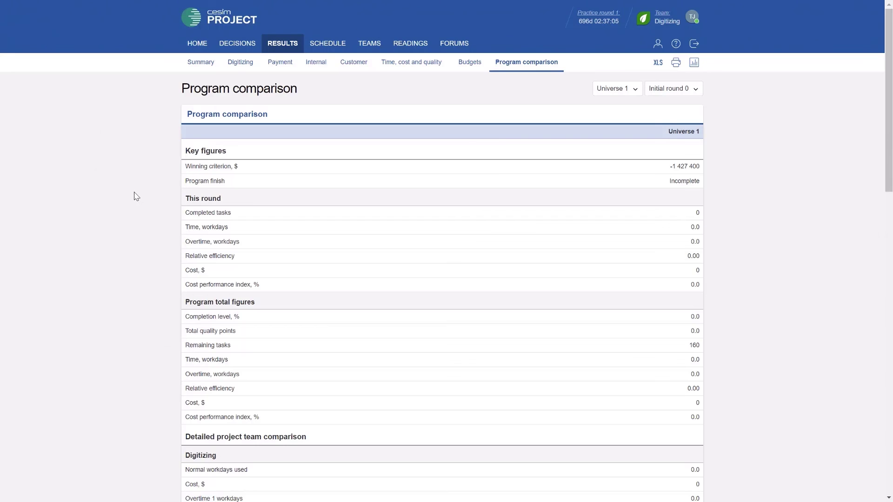
left_click(198, 44)
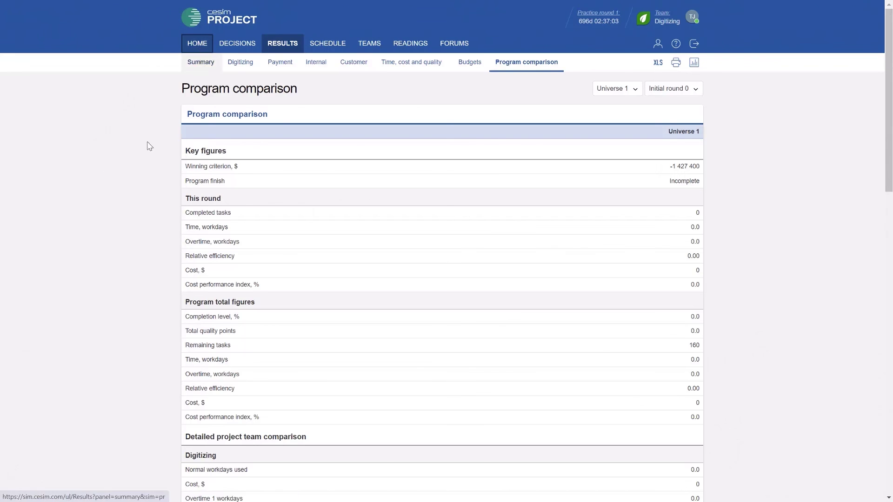